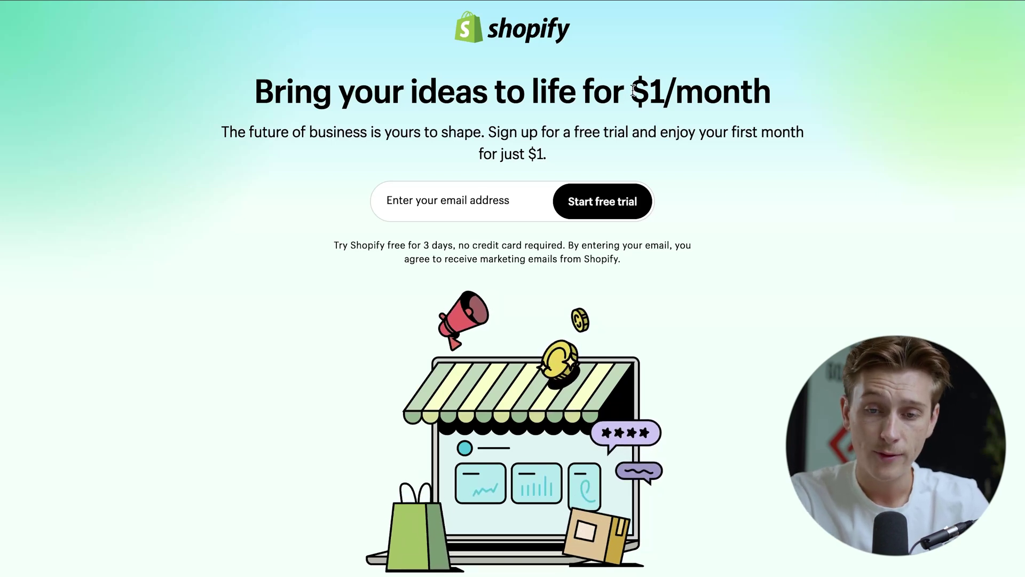
Highlight the $1/month price in the free-trial headline.
drag(632, 95, 769, 95)
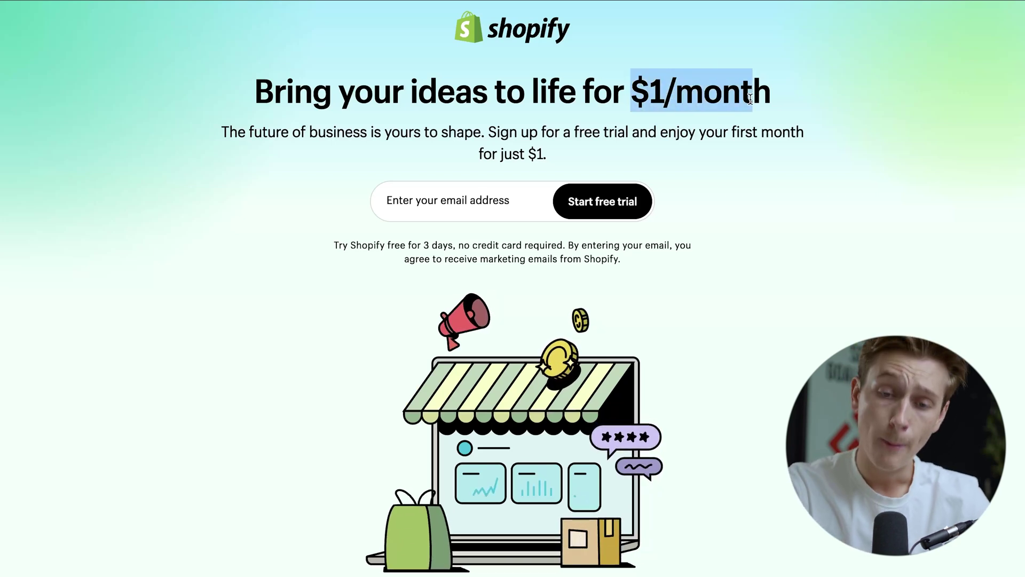
click(493, 192)
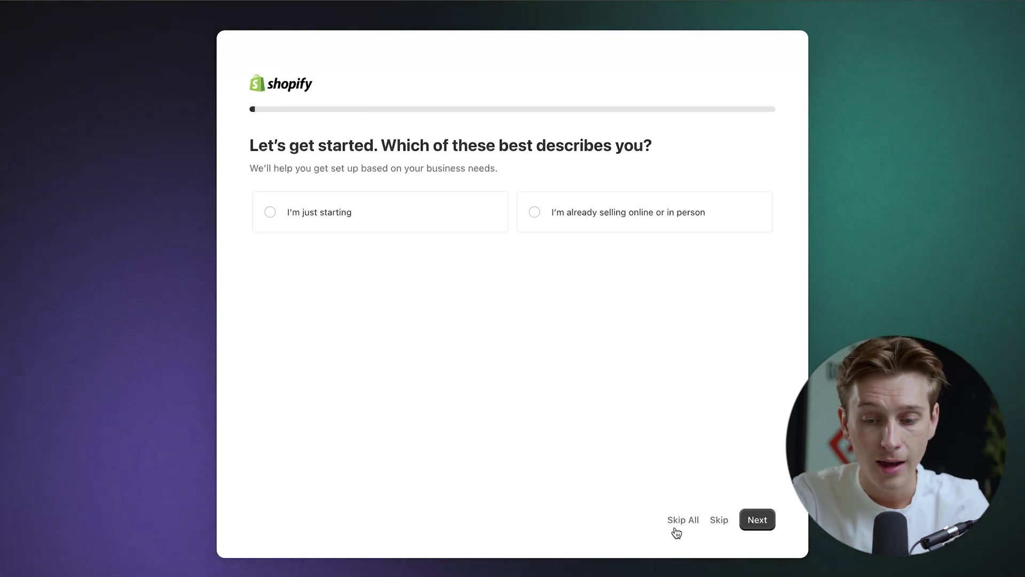
Skip all onboarding questions, keep United States as the country, and continue to account creation.
click(683, 520)
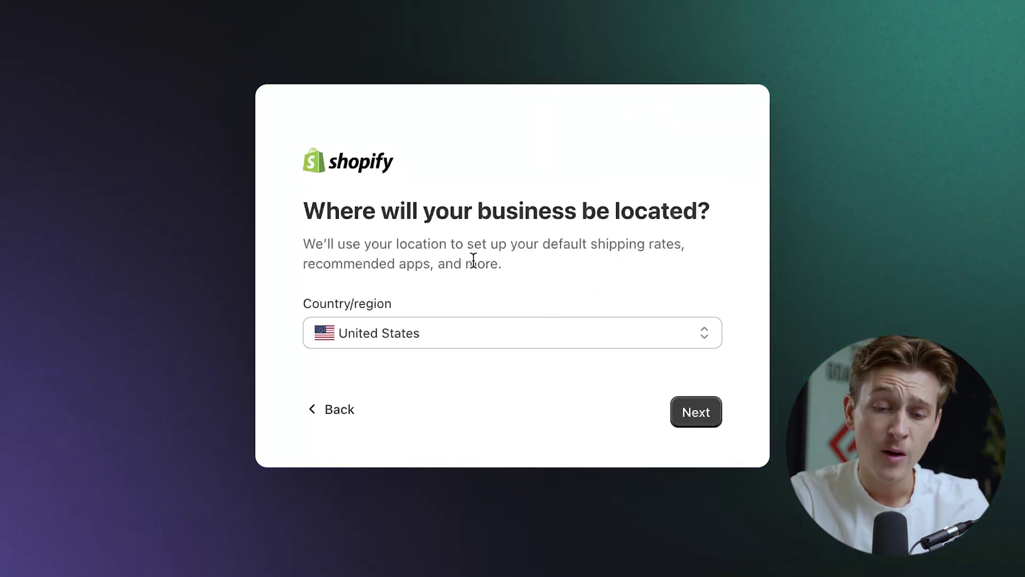
click(460, 332)
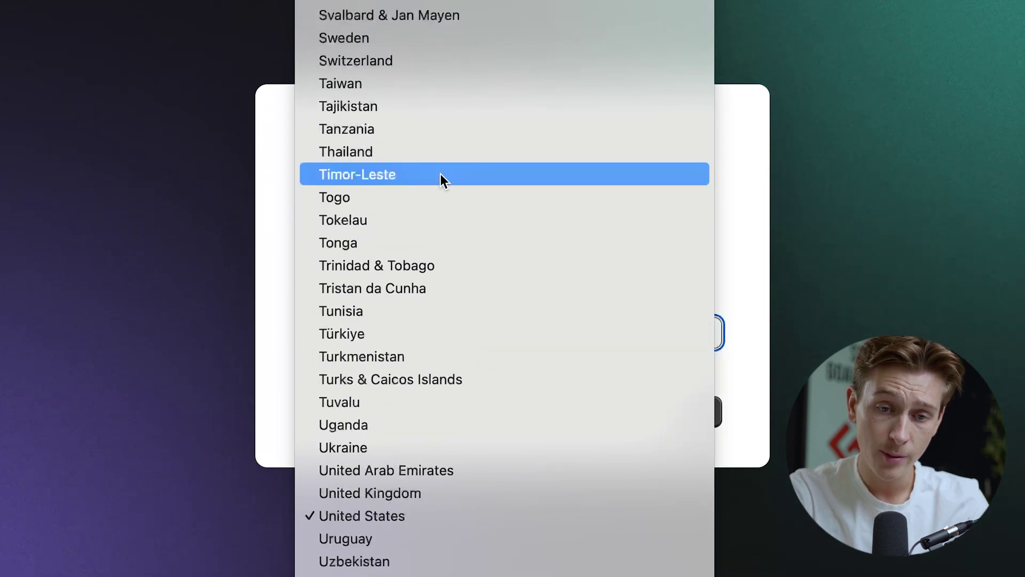
key(Escape)
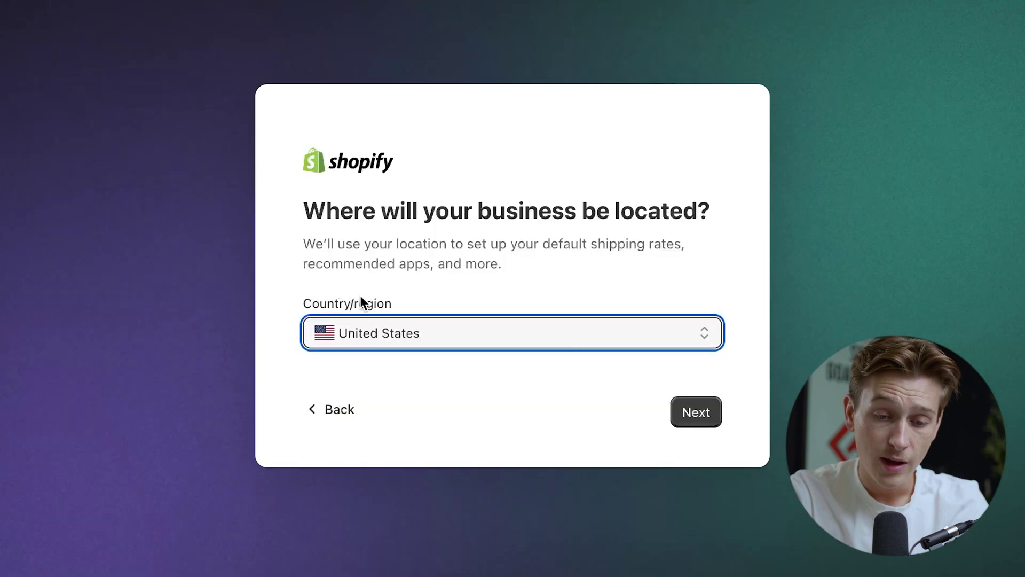
click(706, 418)
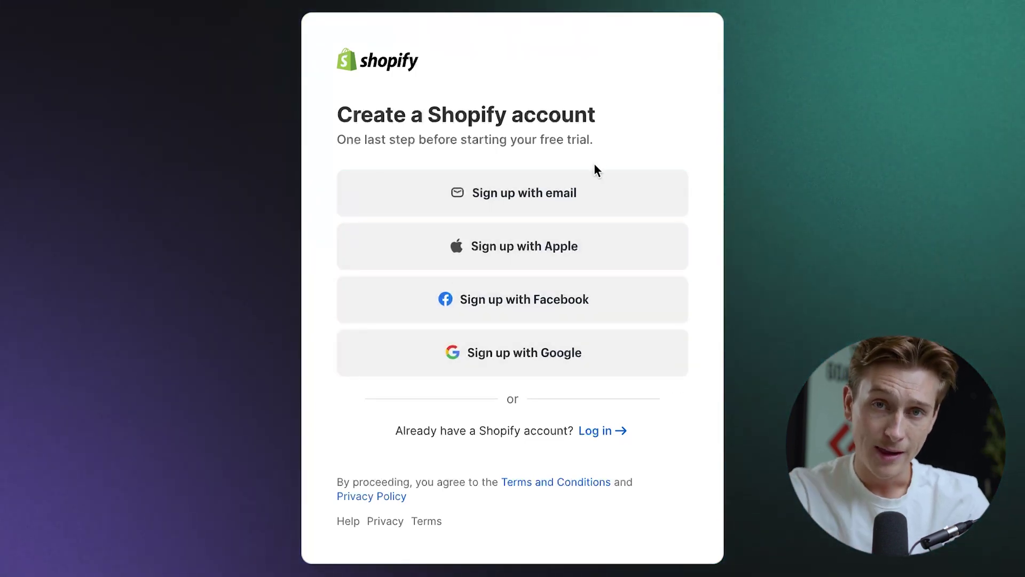
Sign up with email, enter the account password, and create the Shopify account.
click(587, 173)
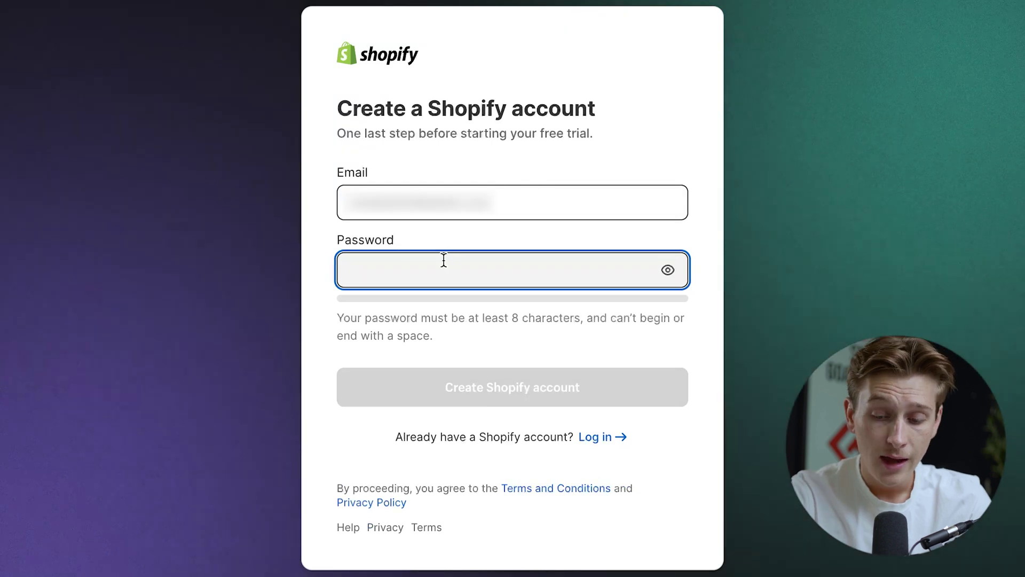
text(a•••••••••)
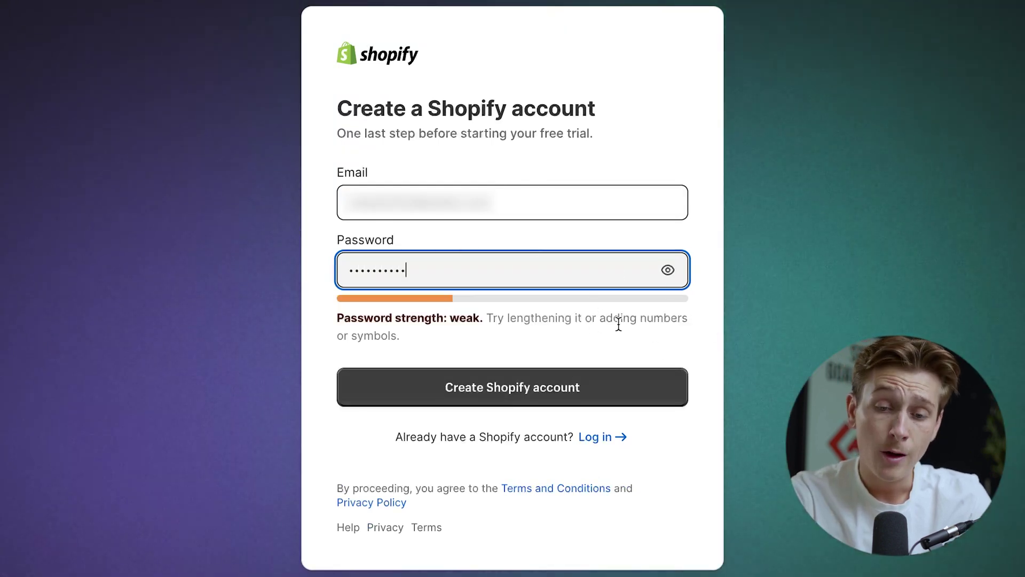
click(592, 392)
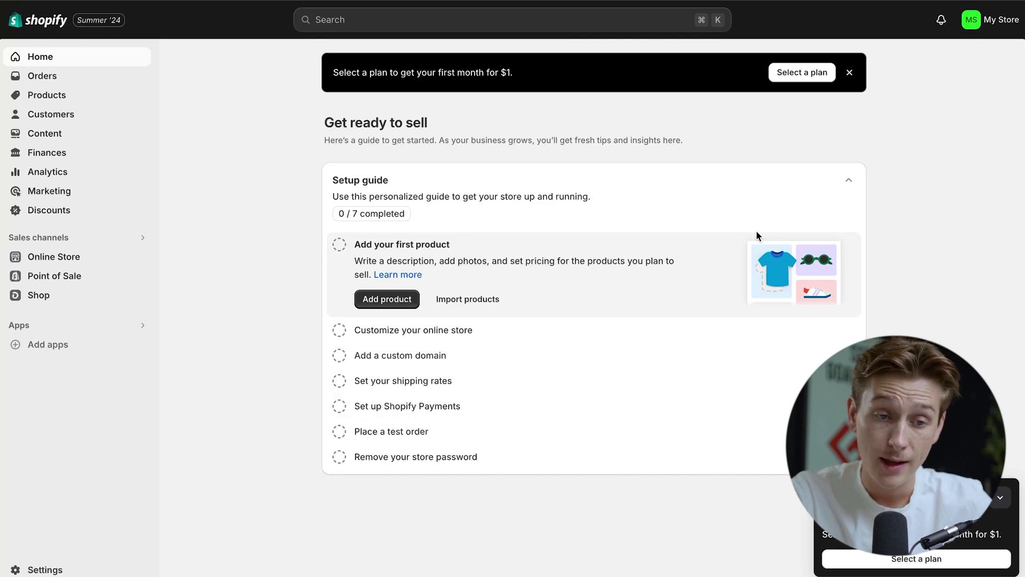
drag(326, 126, 404, 122)
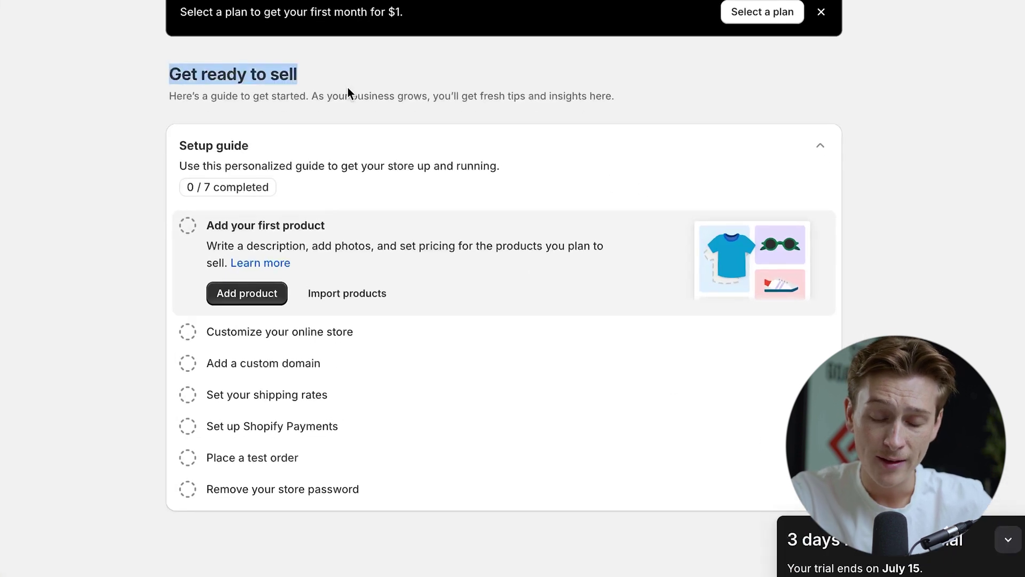
triple_click(238, 155)
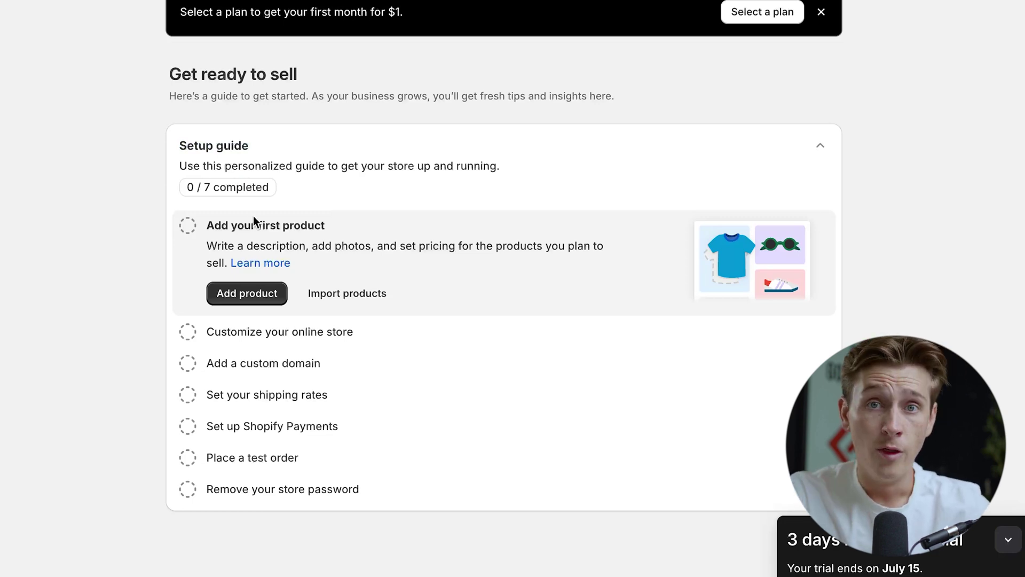
drag(210, 229, 335, 229)
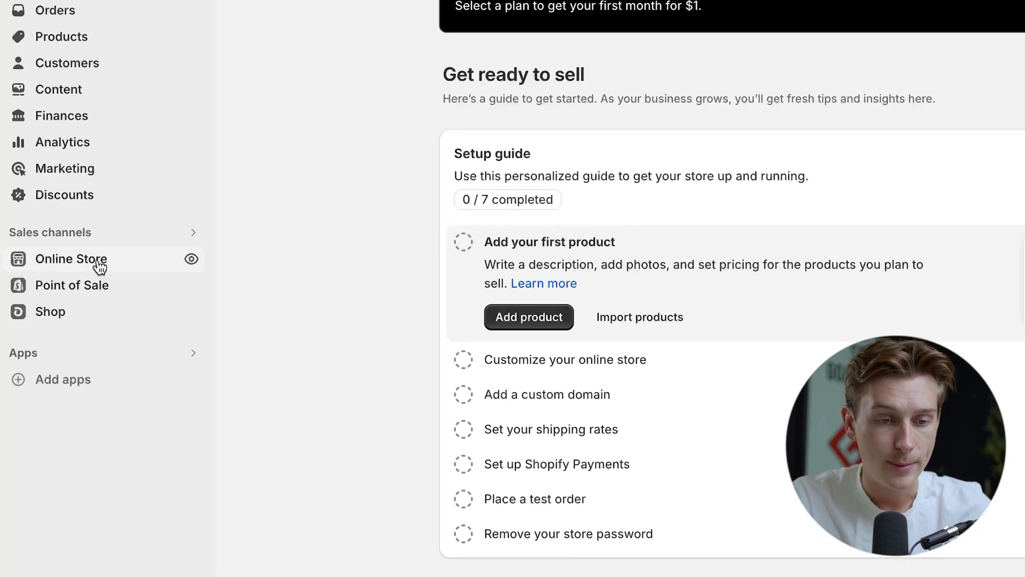
Browse the Popular free themes on the Themes page, then customize the Dawn theme.
click(100, 265)
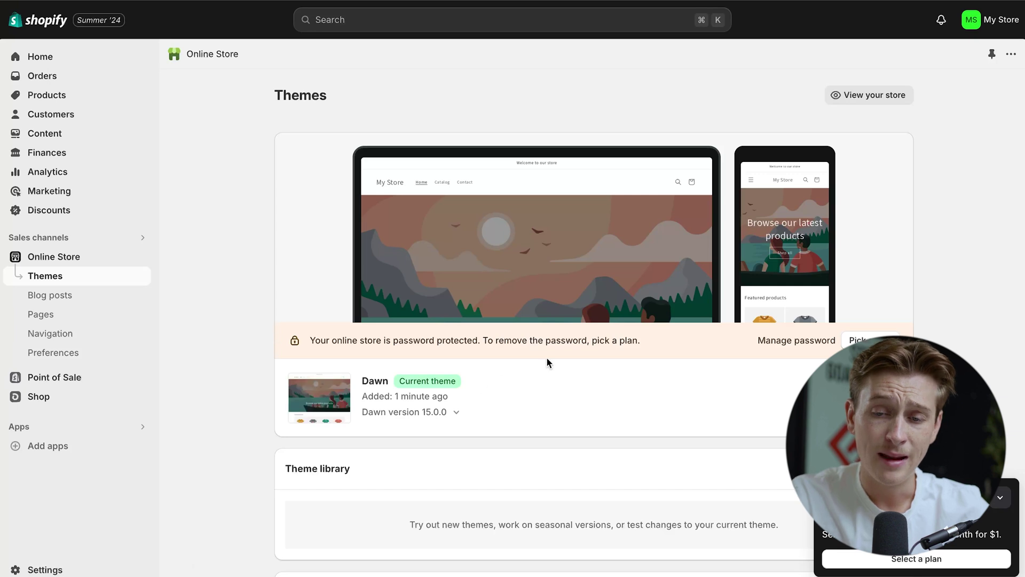
scroll(547, 358, down, 5)
scroll(548, 361, down, 5)
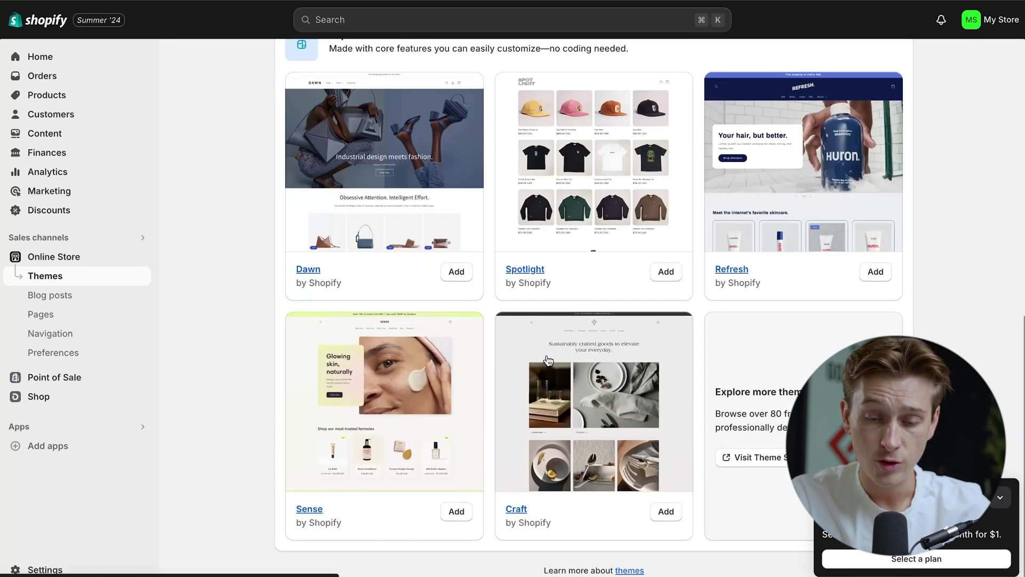
scroll(564, 339, up, 2)
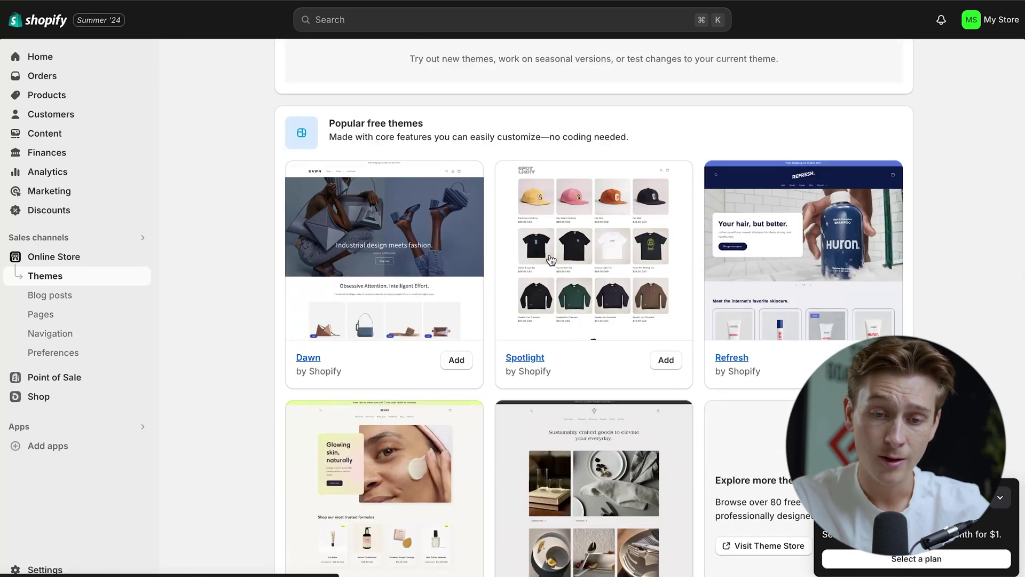
scroll(527, 321, up, 2)
scroll(527, 321, up, 6)
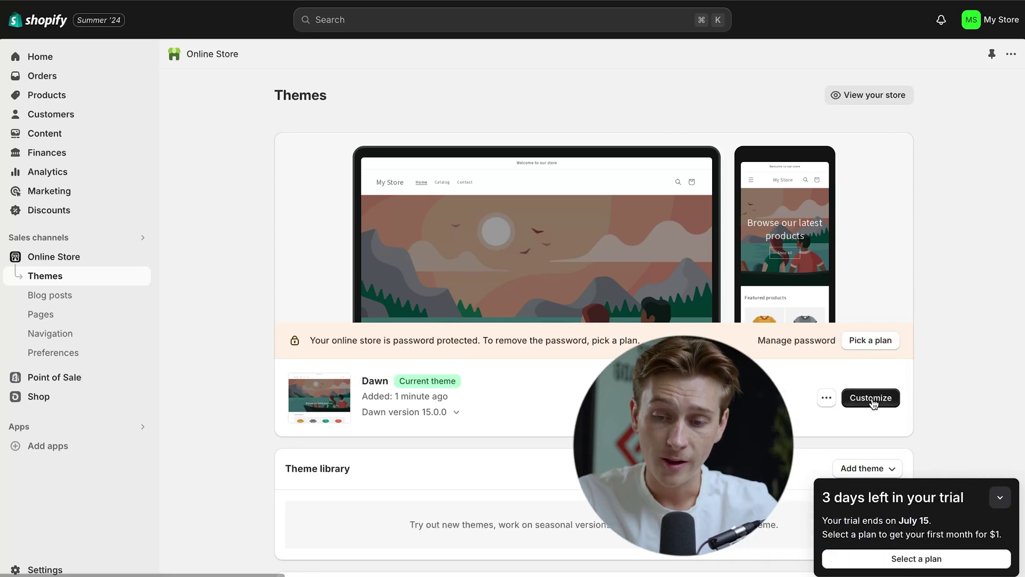
click(871, 398)
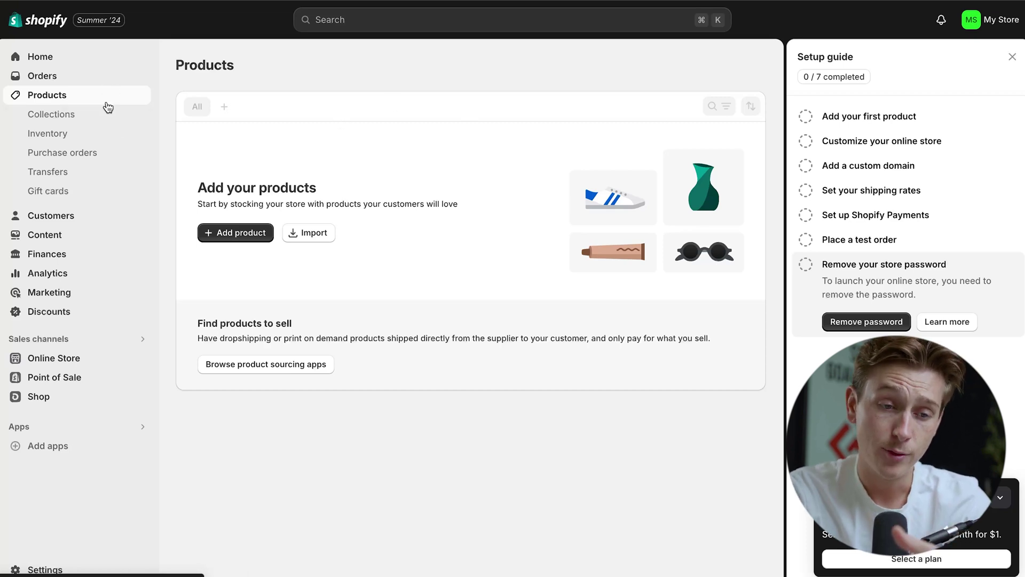
Start a new product titled 'T-shirt'.
click(240, 233)
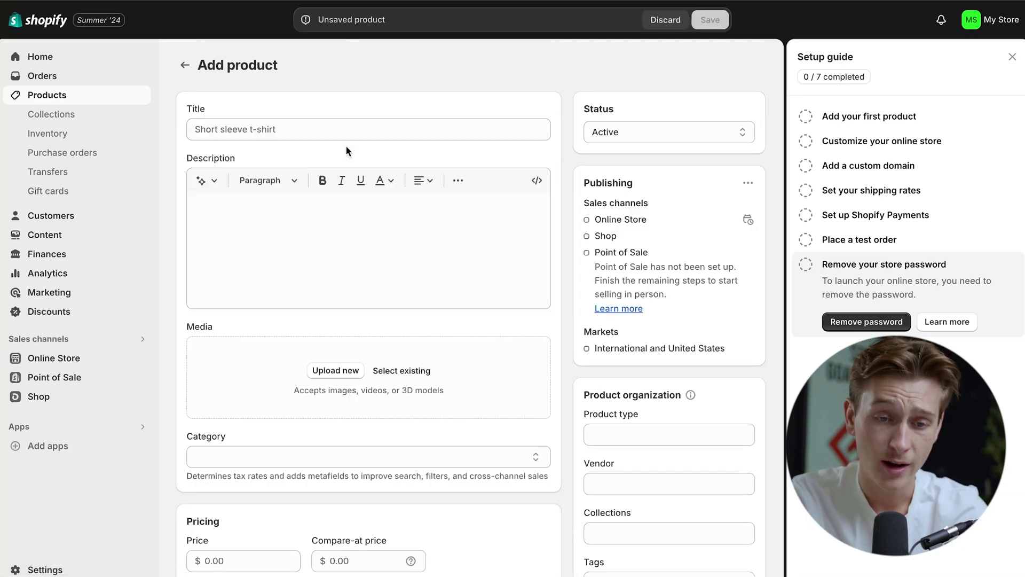
click(298, 129)
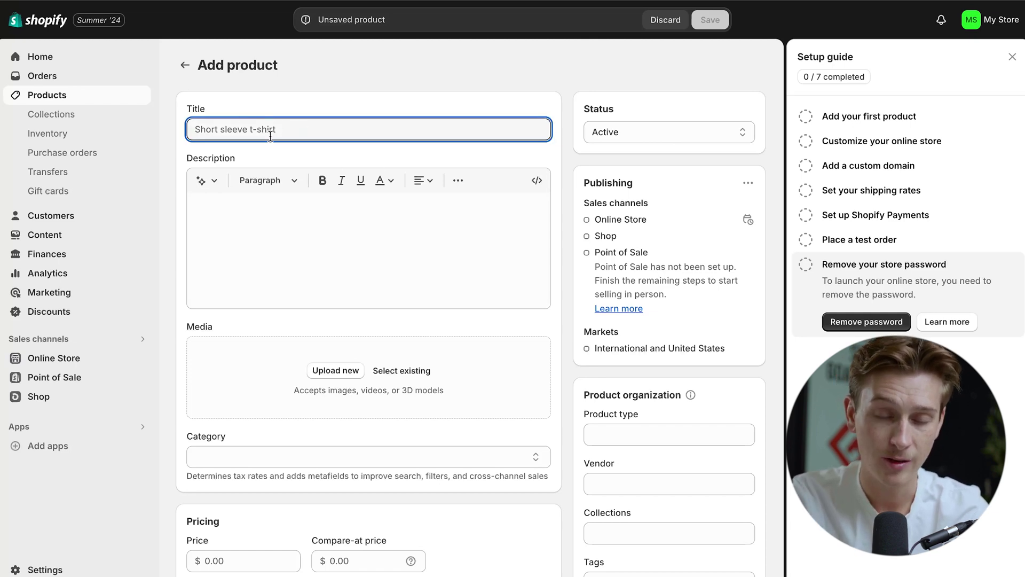
text(T-s)
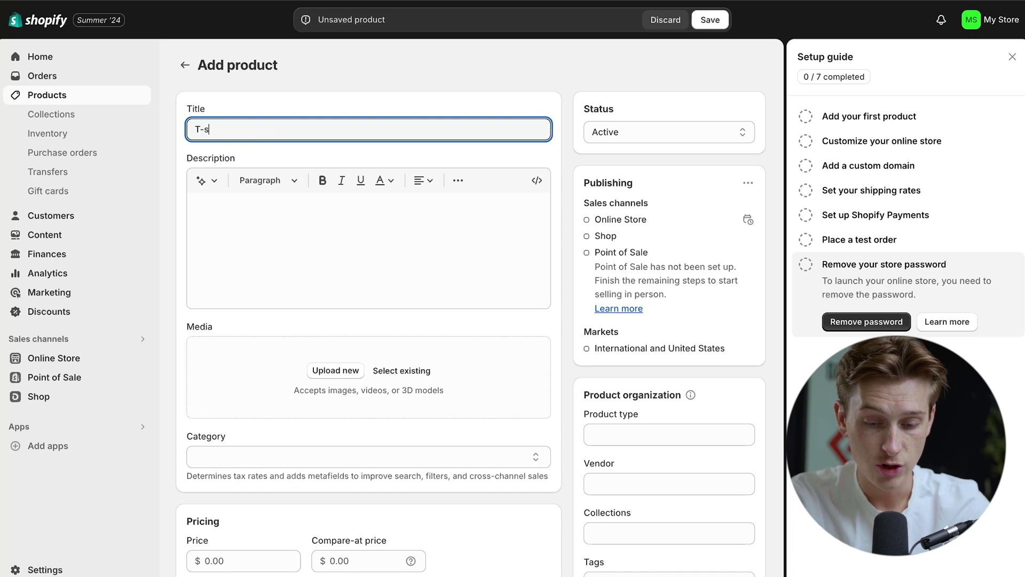
text(hirt)
click(424, 243)
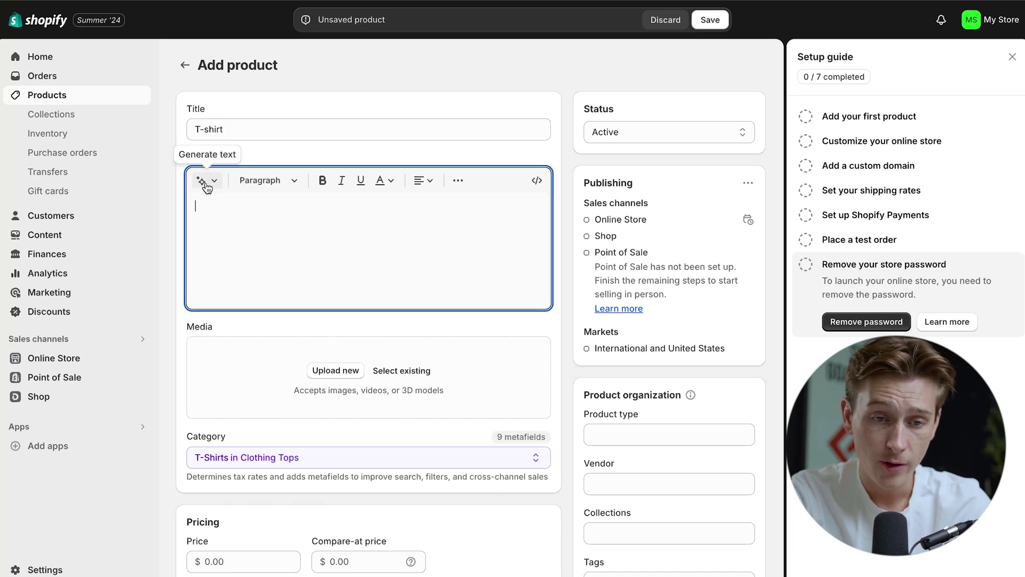
Generate an AI description from keywords 't shirt cotton comfort', fixing the spelling, and keep it.
click(206, 182)
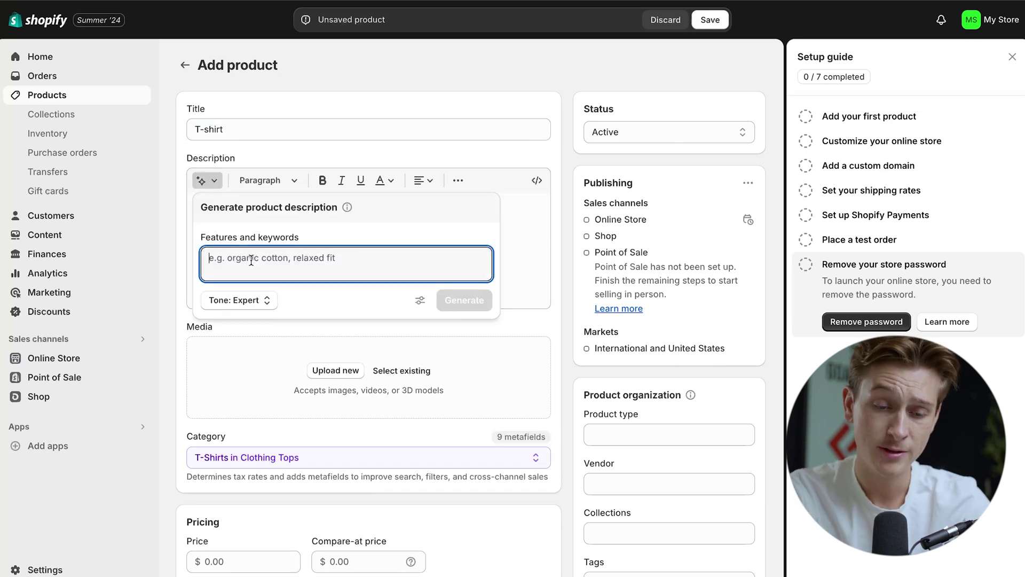
text(t shirt contton comfort)
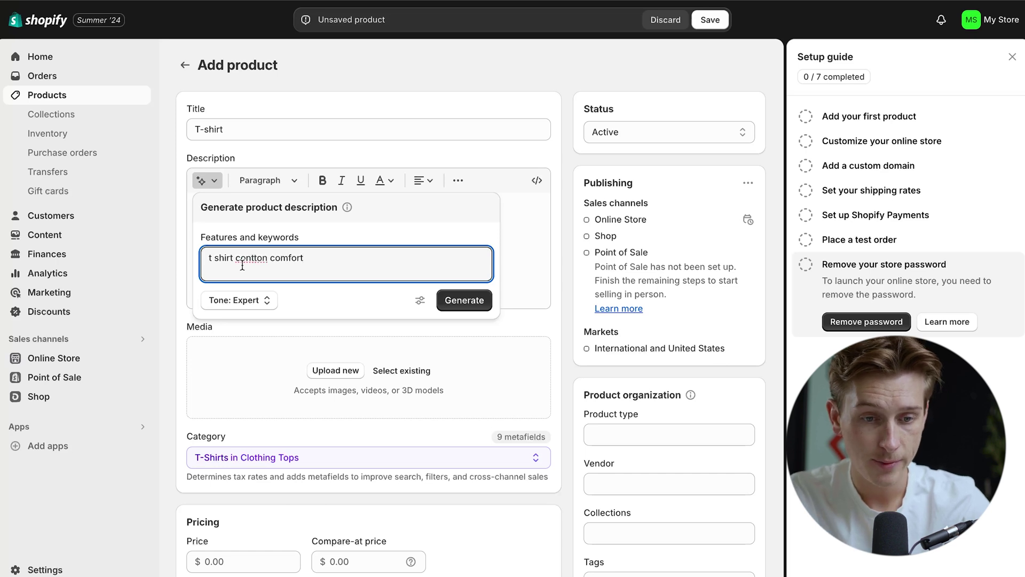
right_click(242, 266)
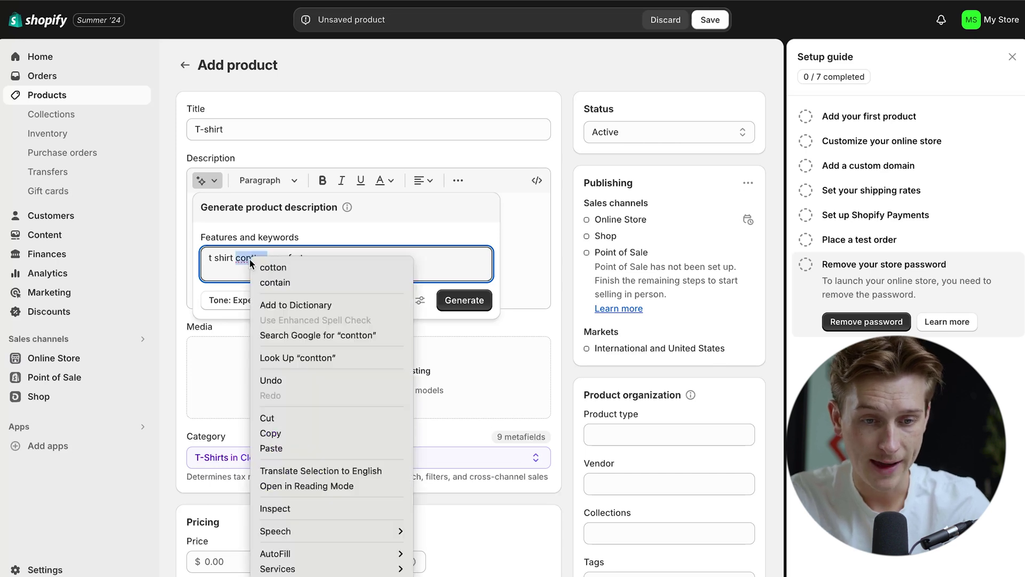
click(274, 268)
click(463, 300)
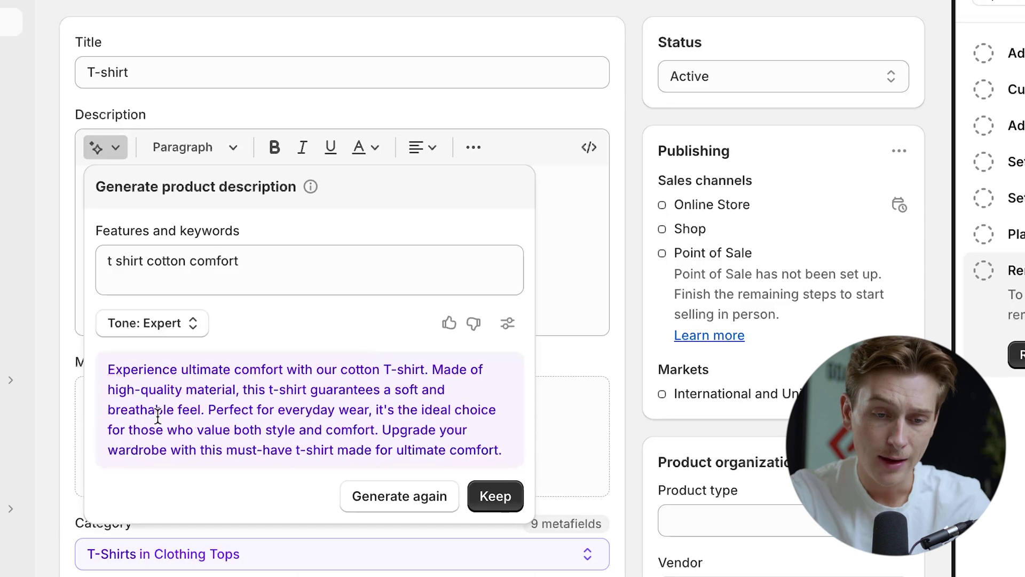
drag(108, 370, 503, 453)
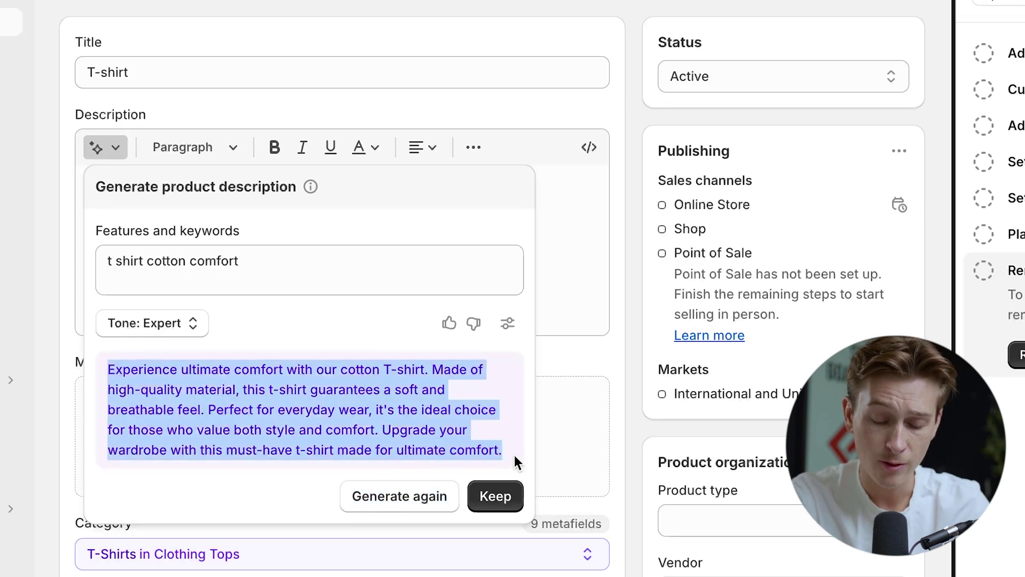
click(496, 496)
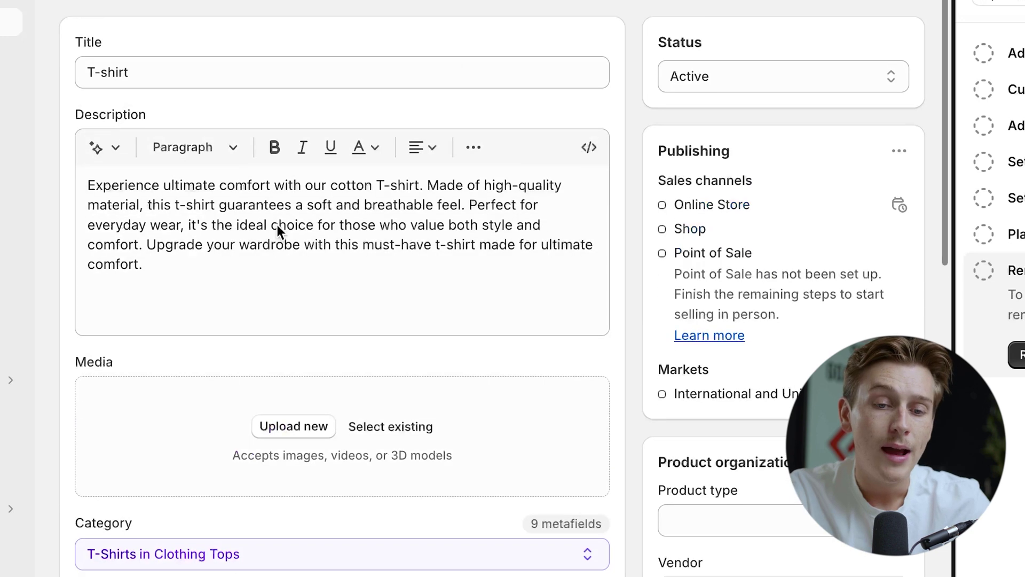
scroll(288, 310, down, 1)
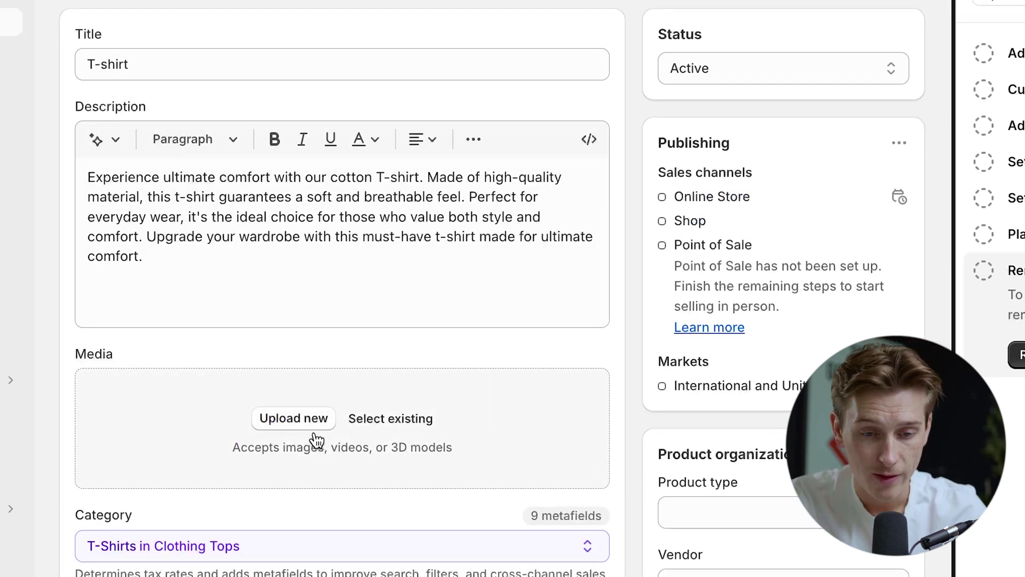
Upload the three glacé T-shirt PNGs from the Beige T-Shirt folder to Media.
click(279, 411)
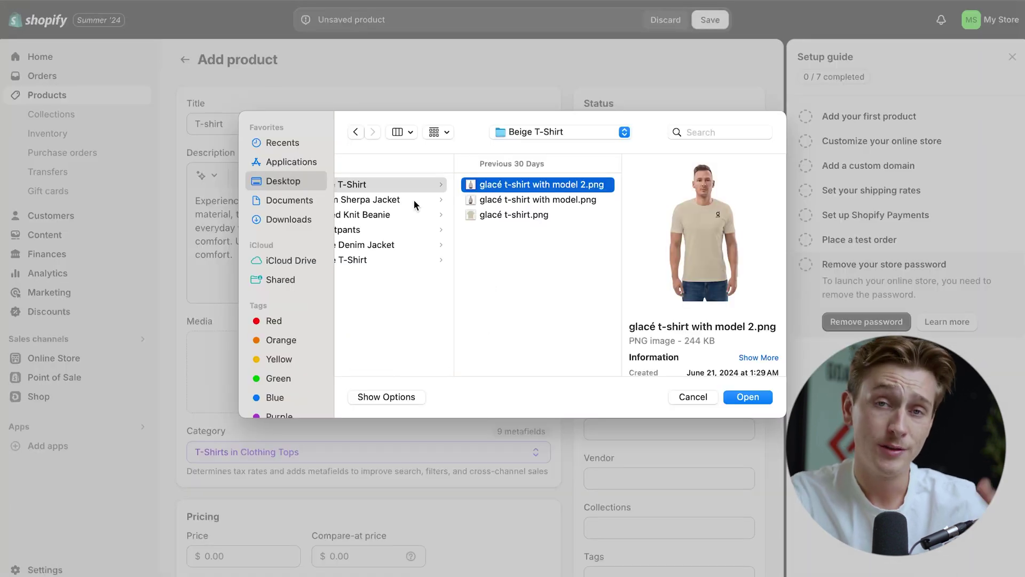
key(Down)
key(Down)
key(Up)
key(Up)
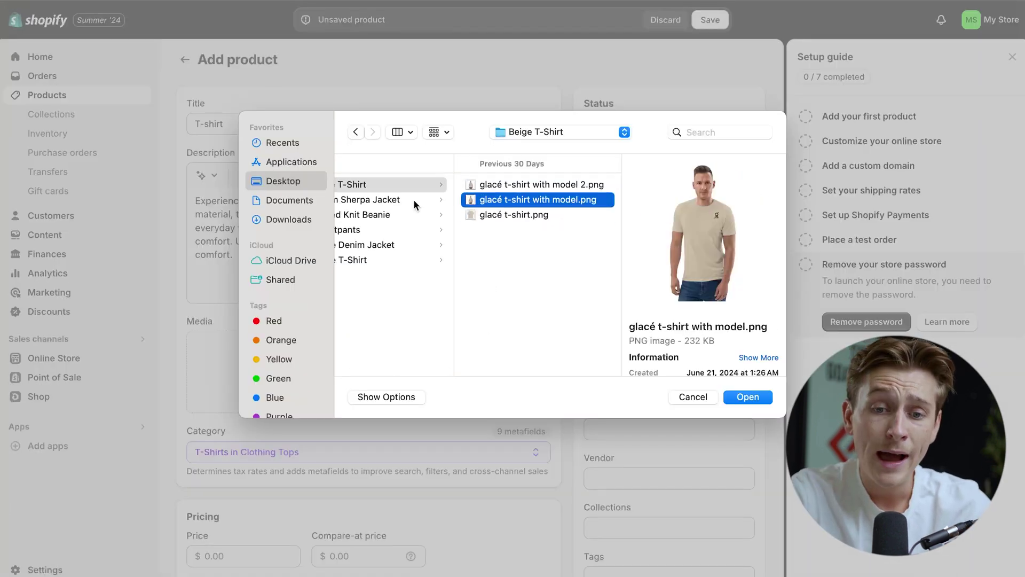
shift+click(576, 213)
key(Return)
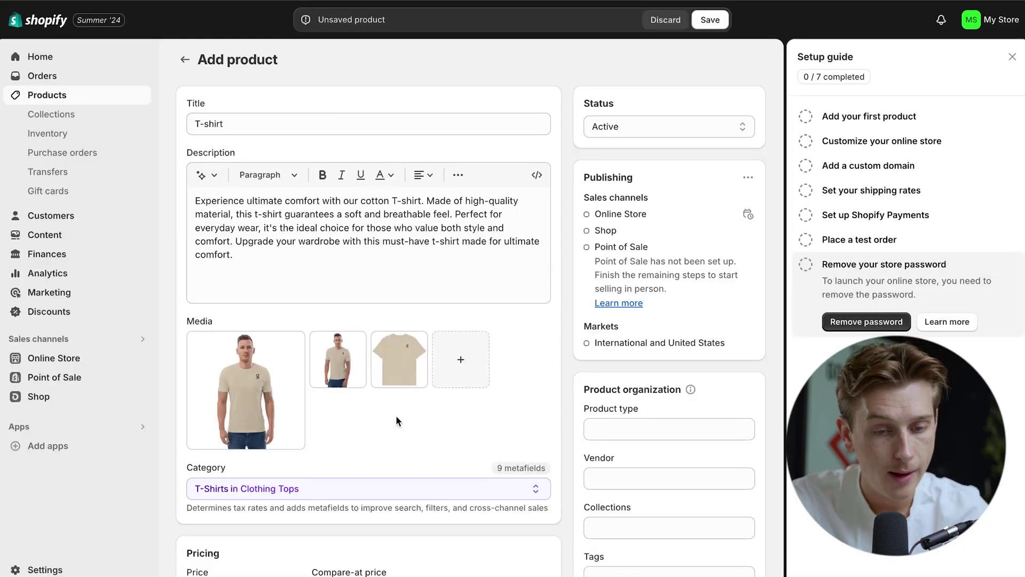
scroll(396, 417, down, 1)
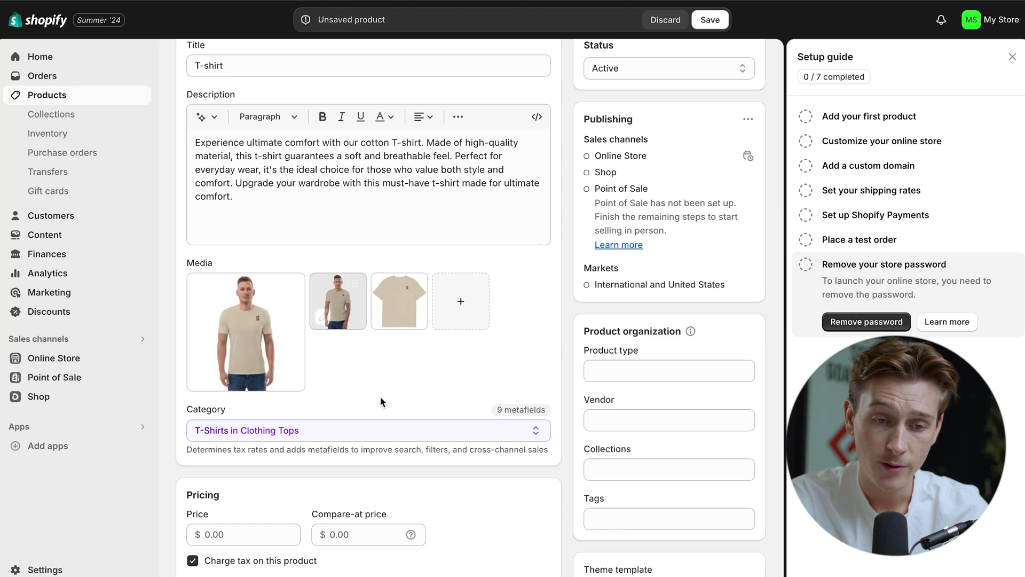
scroll(354, 375, down, 2)
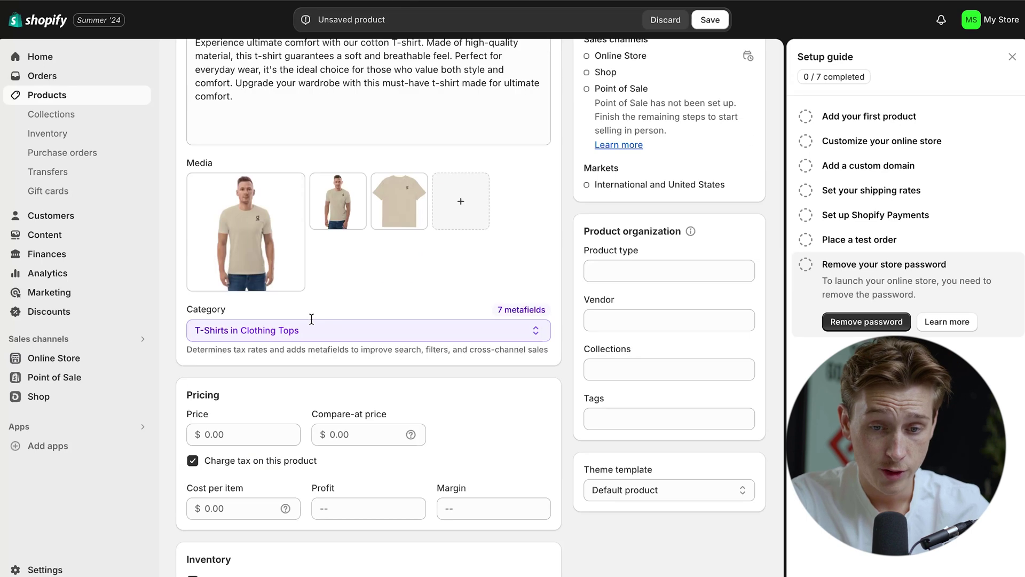
scroll(328, 347, down, 2)
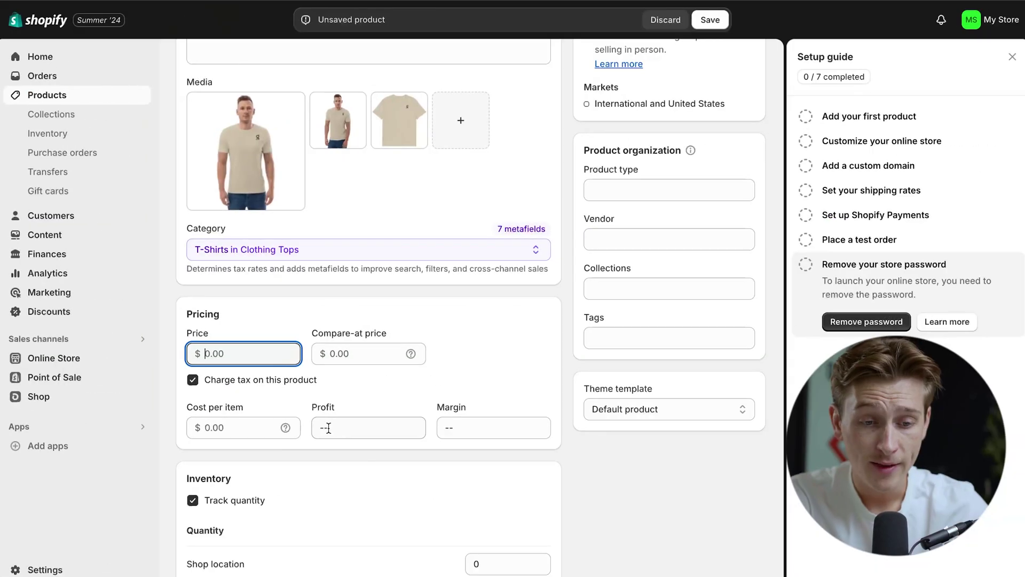
Set the cost per item to $6.00 and the price to $30.00.
click(240, 428)
text(6)
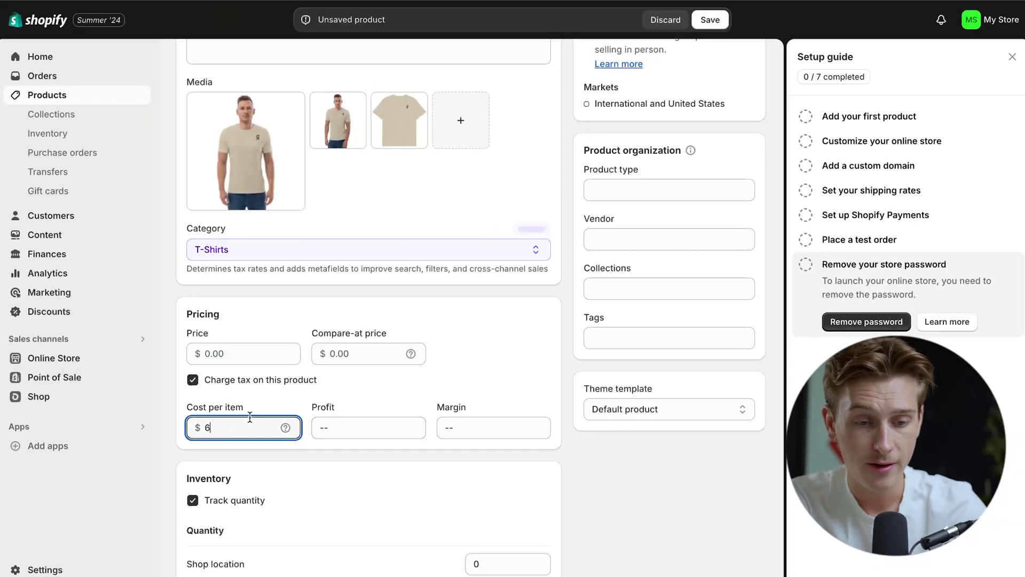
click(328, 397)
click(222, 351)
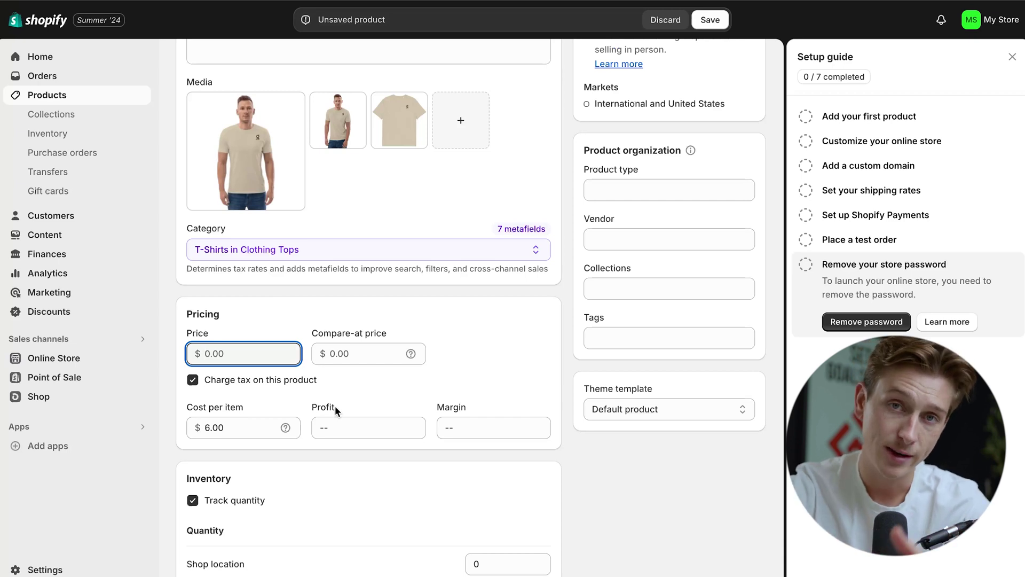
text(30)
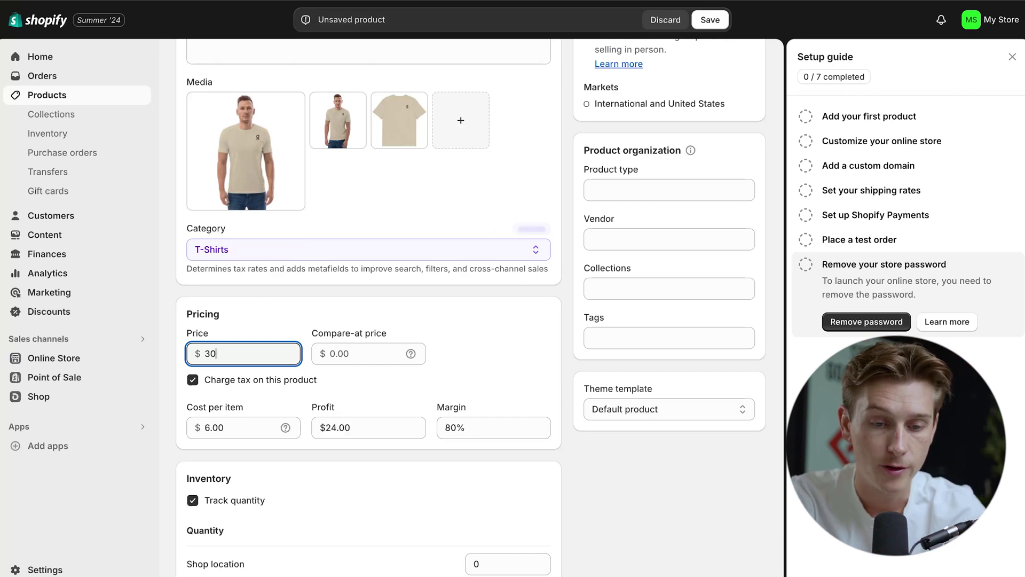
click(437, 407)
Highlight the Margin label showing 80%, then clear the highlight.
scroll(294, 392, down, 1)
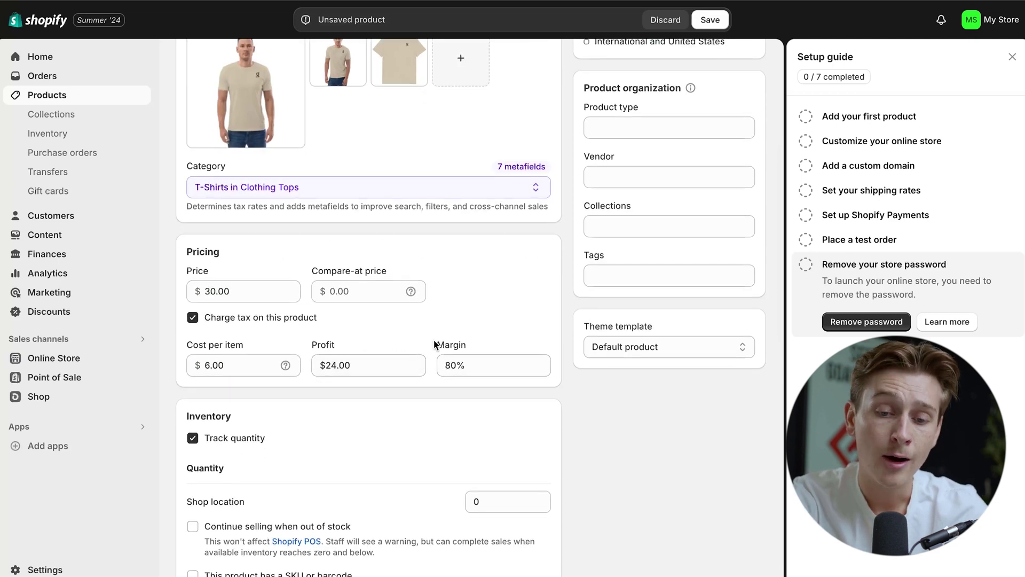
drag(435, 344, 490, 337)
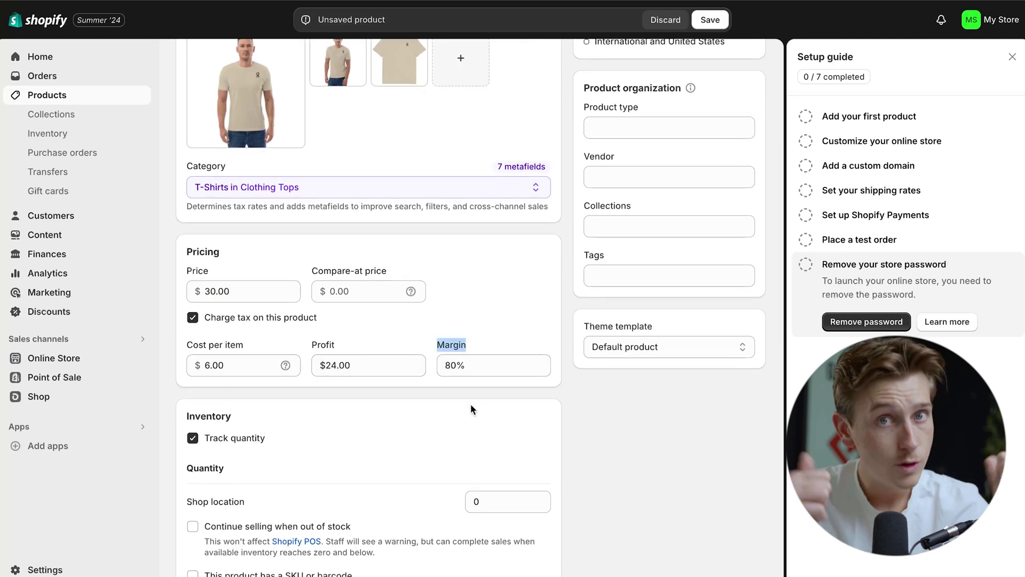
scroll(473, 300, down, 2)
click(373, 142)
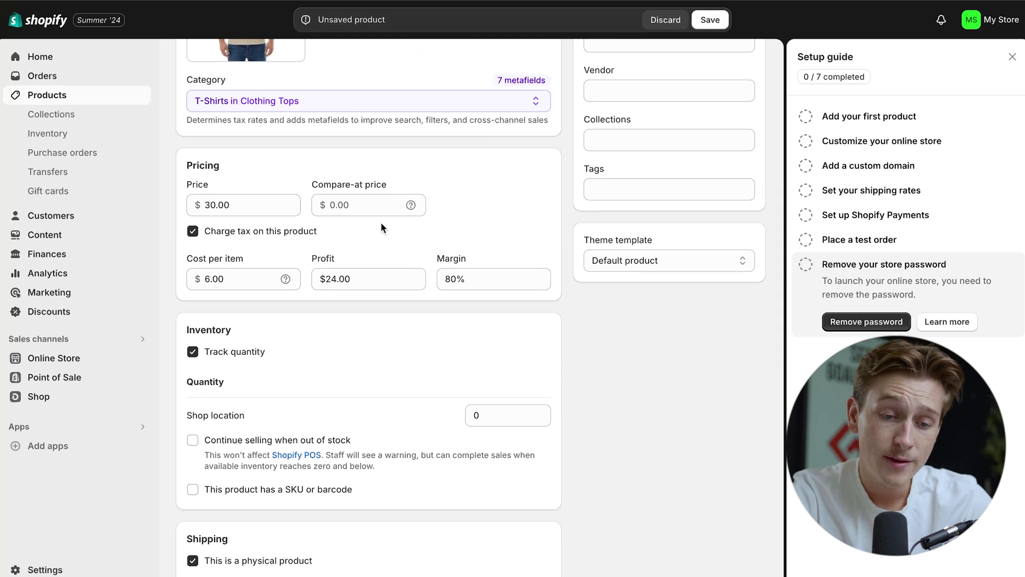
Scroll down and briefly highlight the Quantity and Shop location labels.
scroll(380, 222, down, 1)
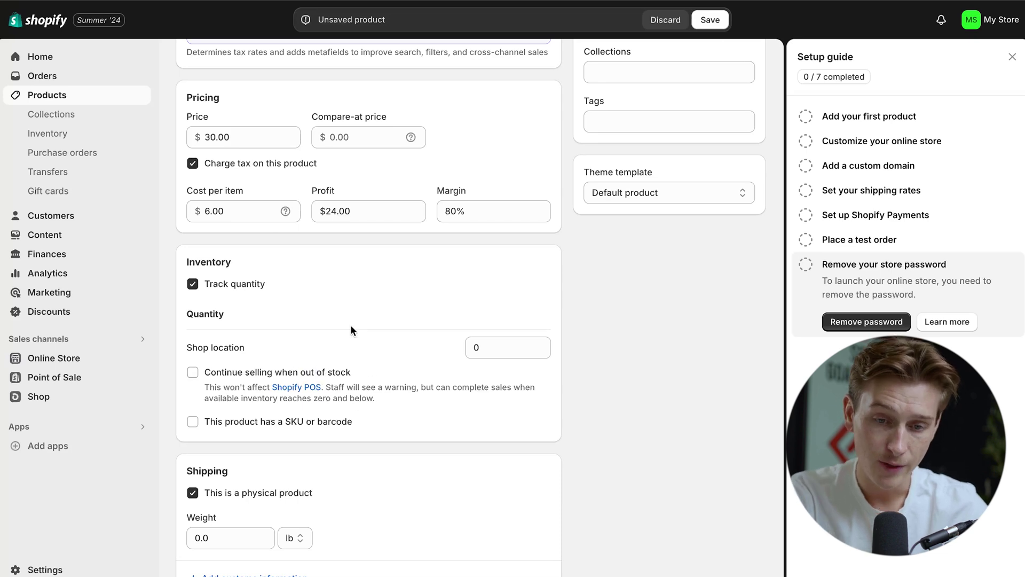
scroll(350, 329, down, 1)
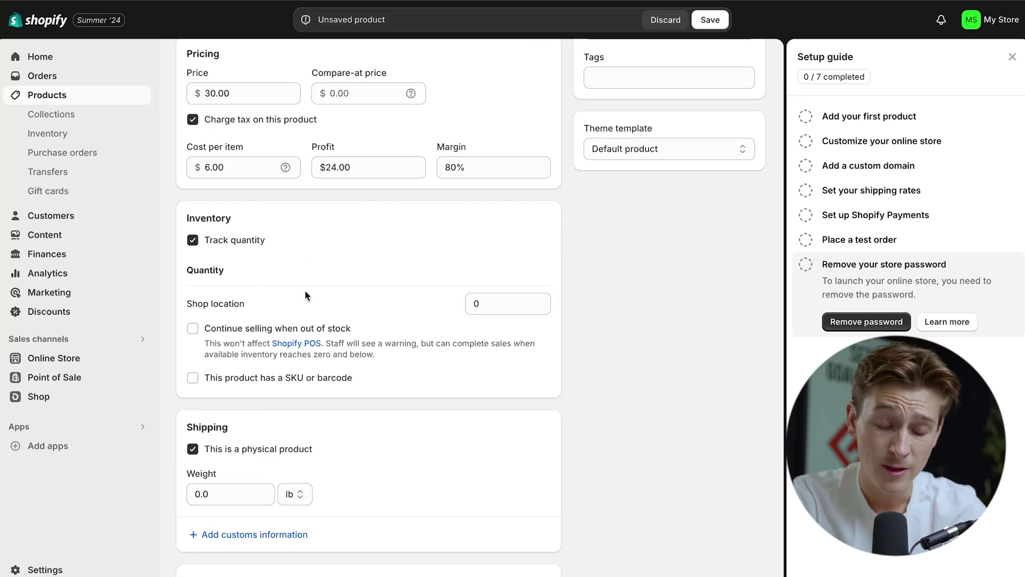
drag(199, 305, 211, 305)
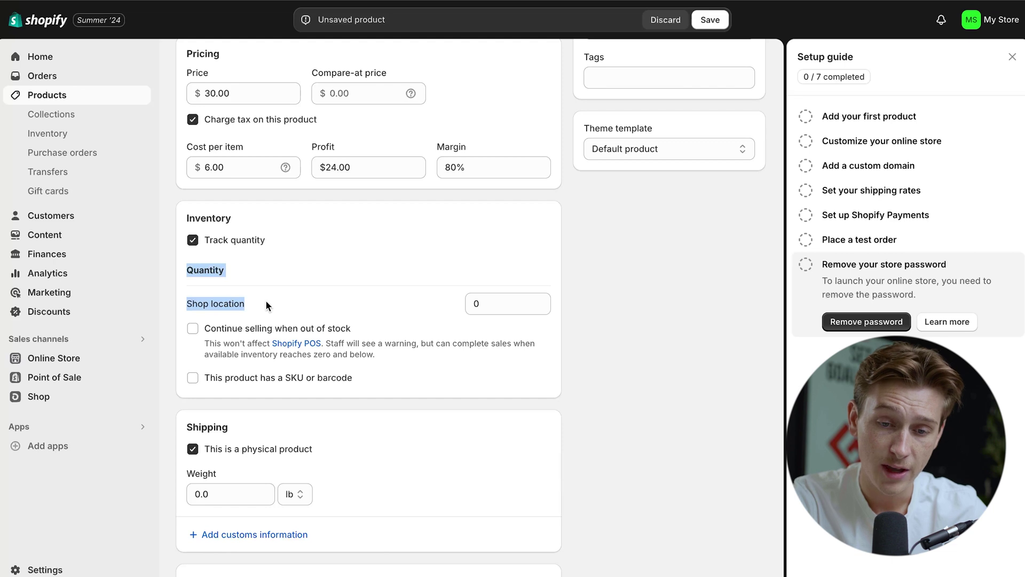
scroll(230, 347, down, 1)
click(256, 359)
scroll(257, 359, down, 3)
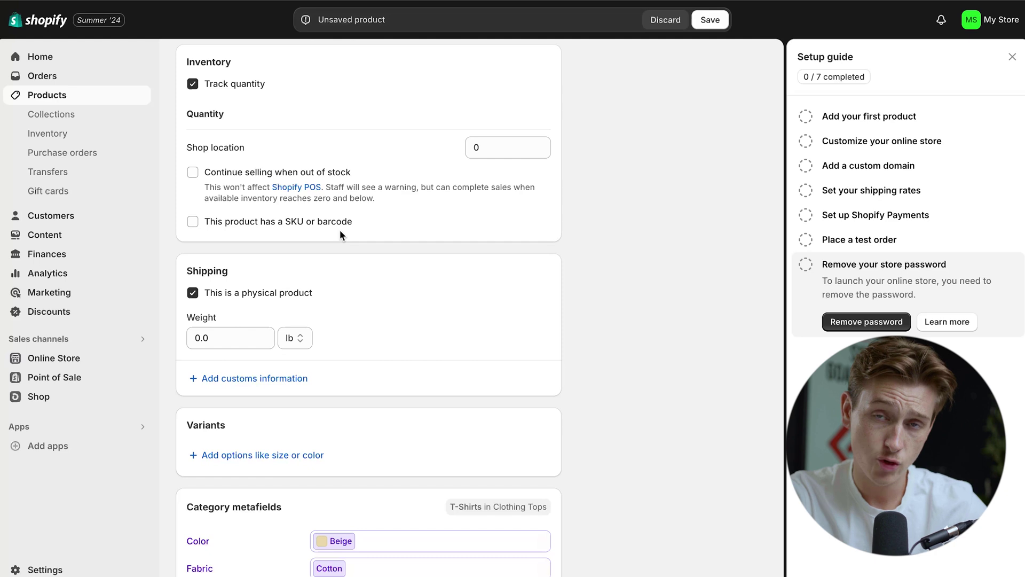
scroll(340, 229, down, 1)
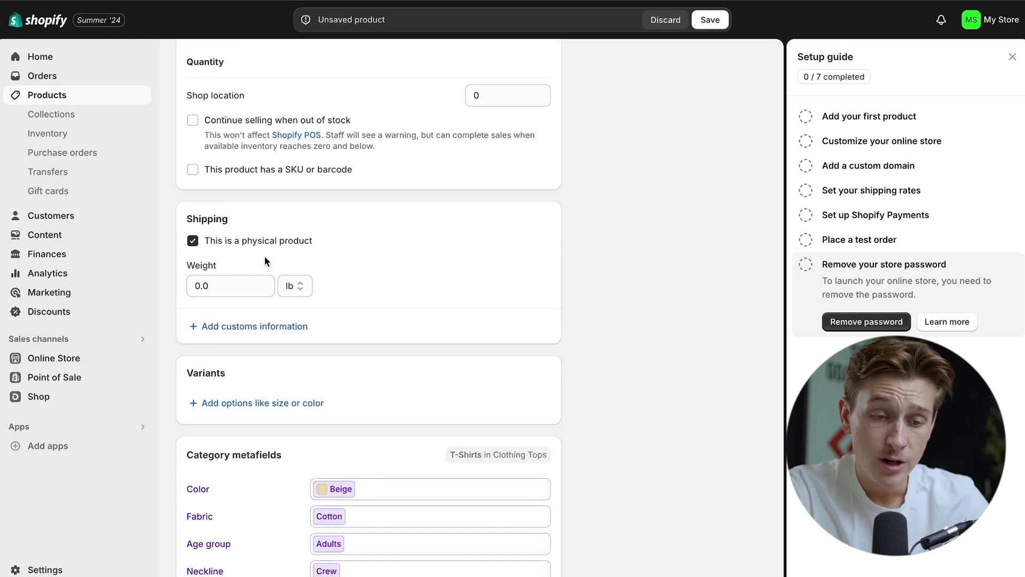
Set the shipping weight to 1.0 lb and save the T-shirt product.
click(230, 286)
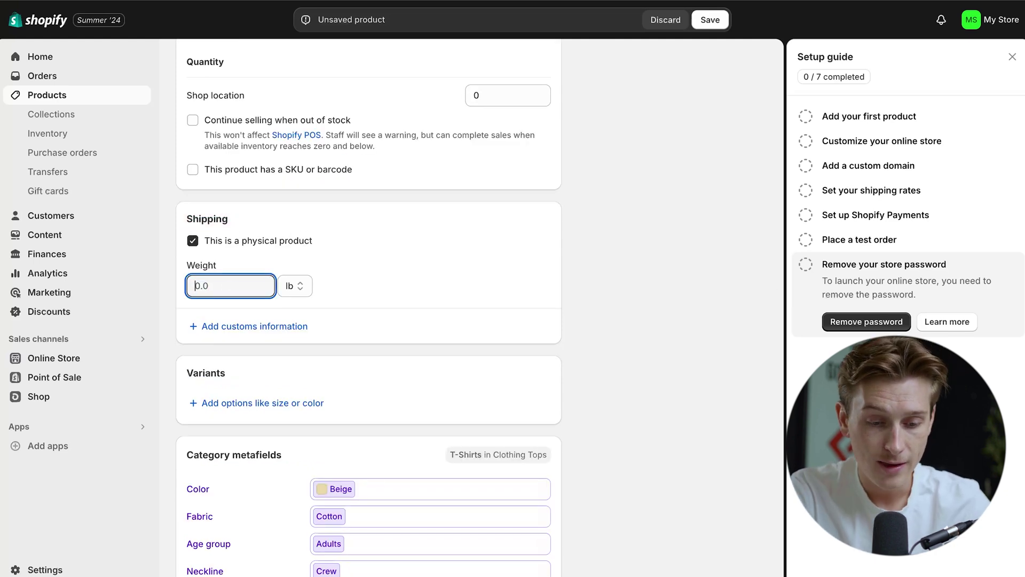
text(1)
click(371, 277)
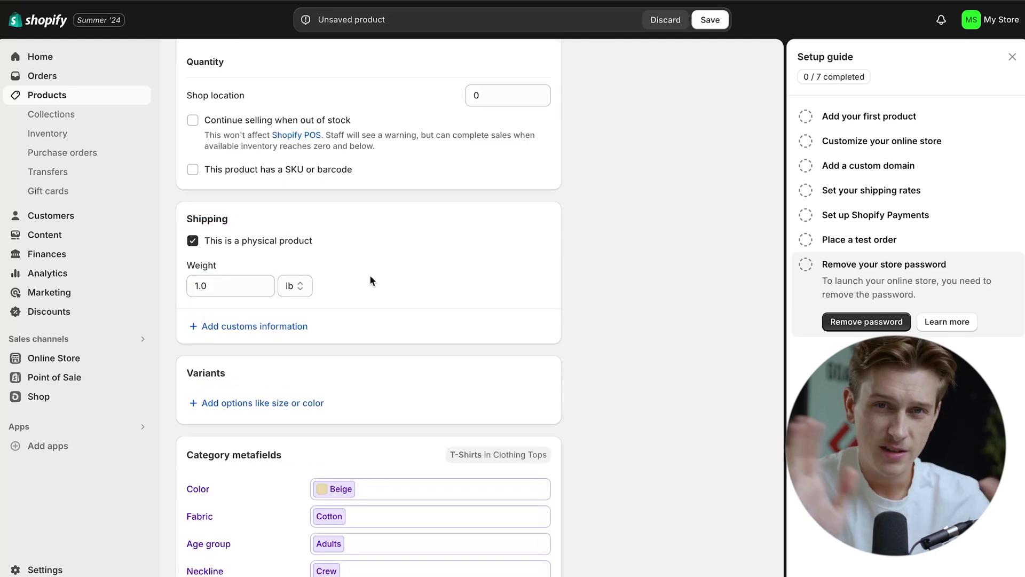
scroll(331, 291, down, 2)
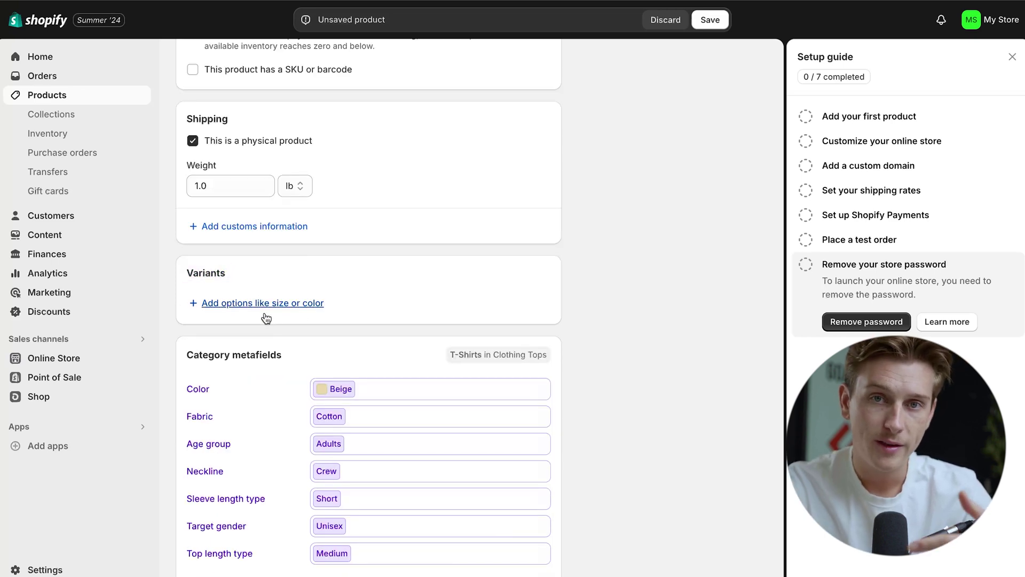
scroll(338, 301, down, 4)
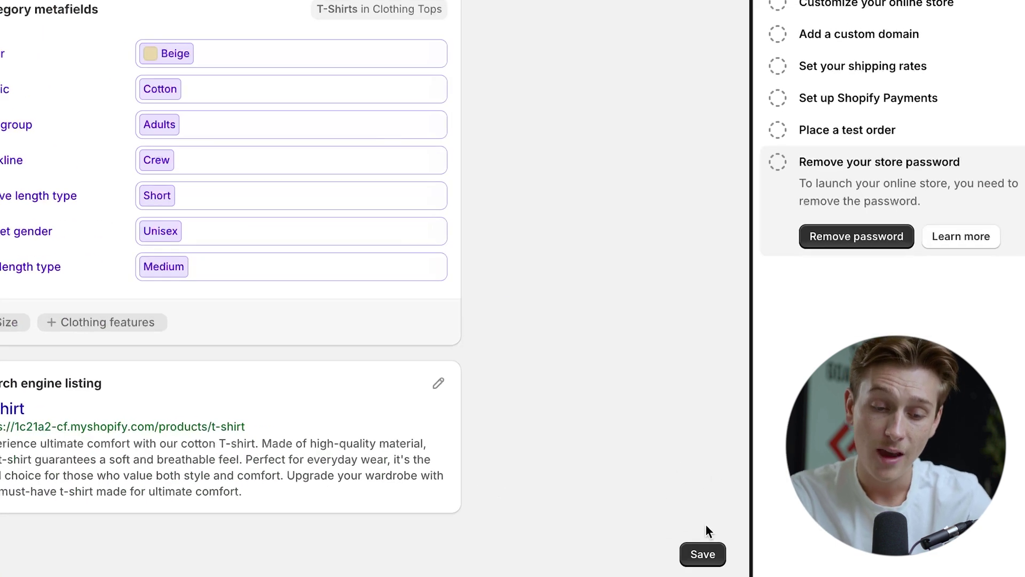
click(100, 94)
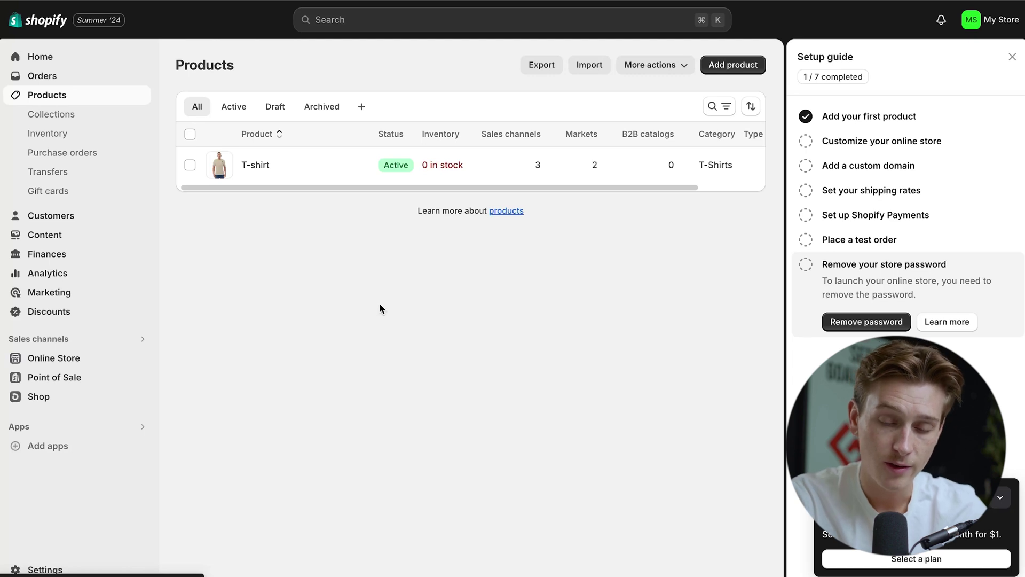
Go to the Online Store Themes page, with Dawn as the current theme.
click(908, 144)
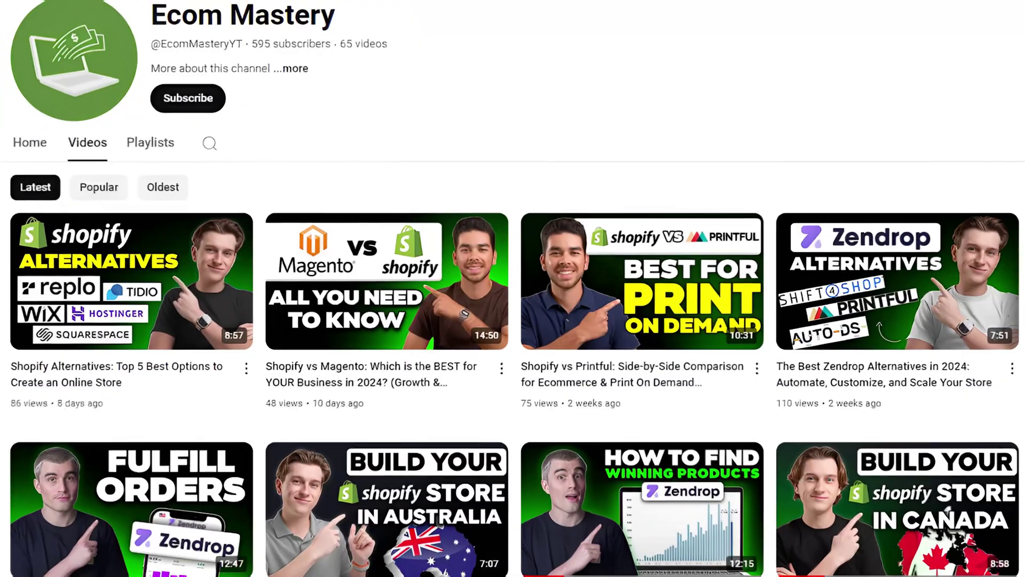
scroll(513, 289, down, 3)
scroll(512, 289, down, 2)
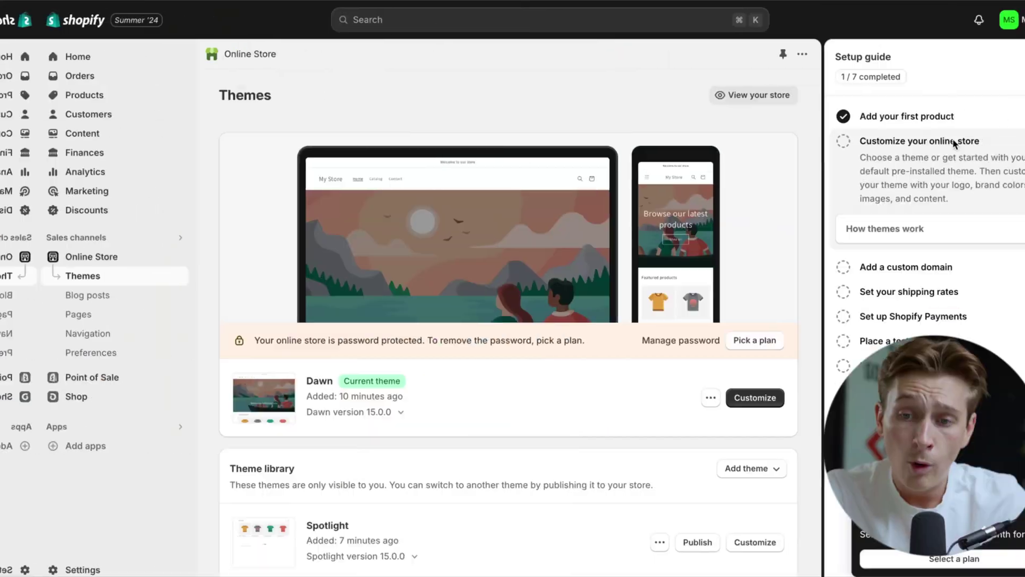
Open the custom domain settings from the Setup guide, then expand its shipping rates step.
click(871, 272)
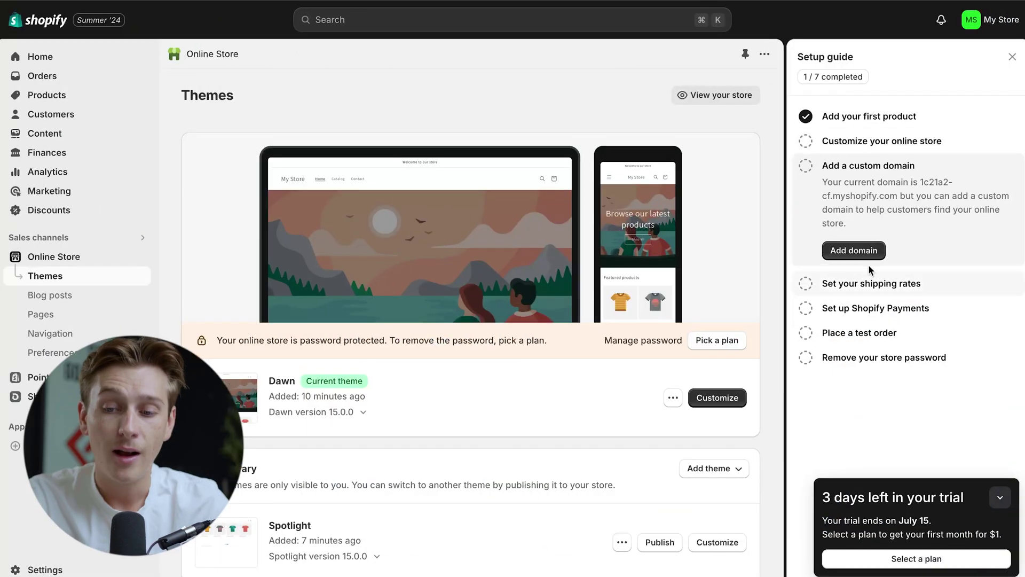
click(870, 249)
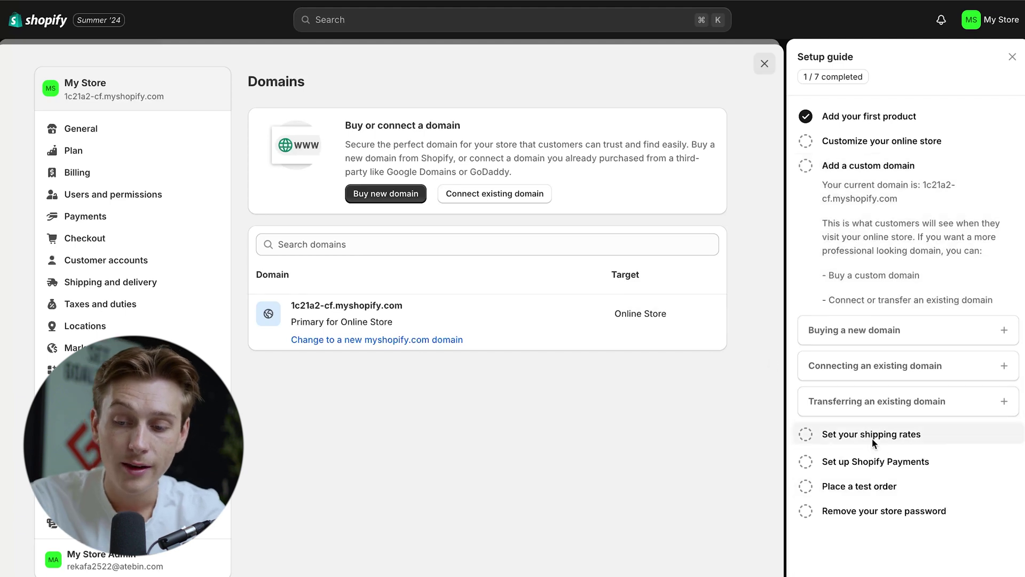
click(873, 438)
Open Shipping and delivery and review the Shopify Shipping discounted labels description.
click(871, 264)
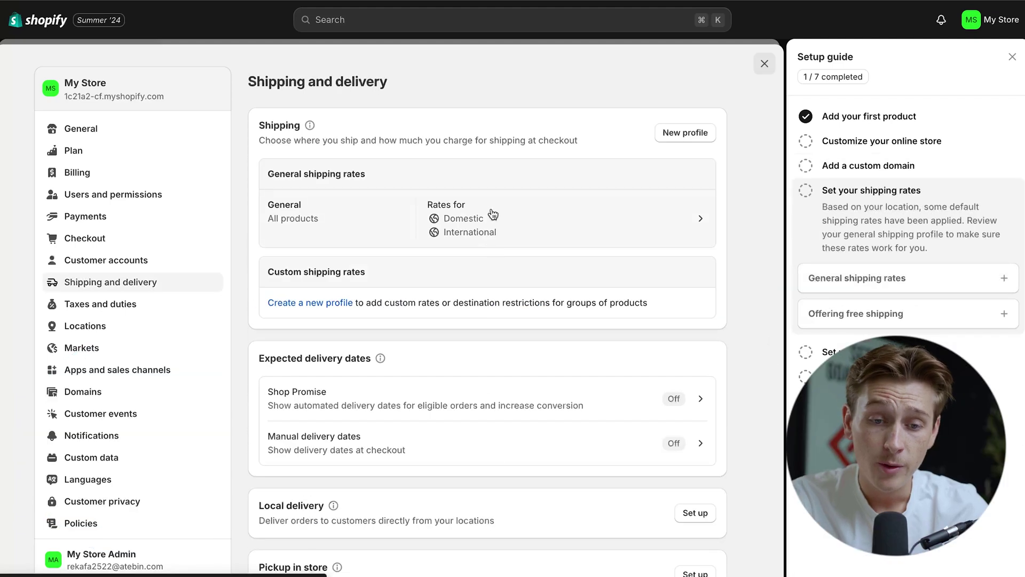
scroll(373, 295, down, 2)
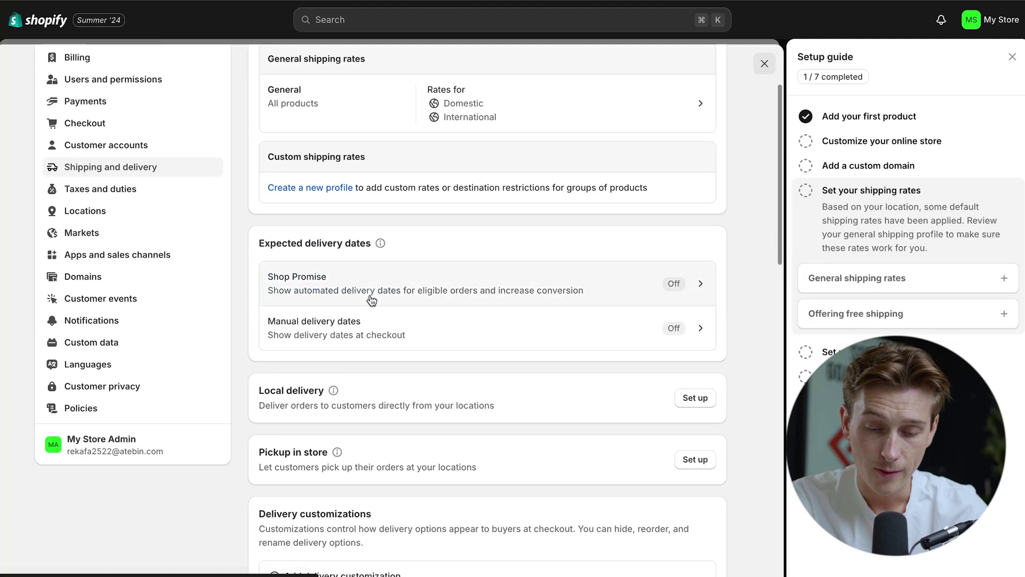
scroll(370, 296, down, 5)
scroll(370, 295, down, 4)
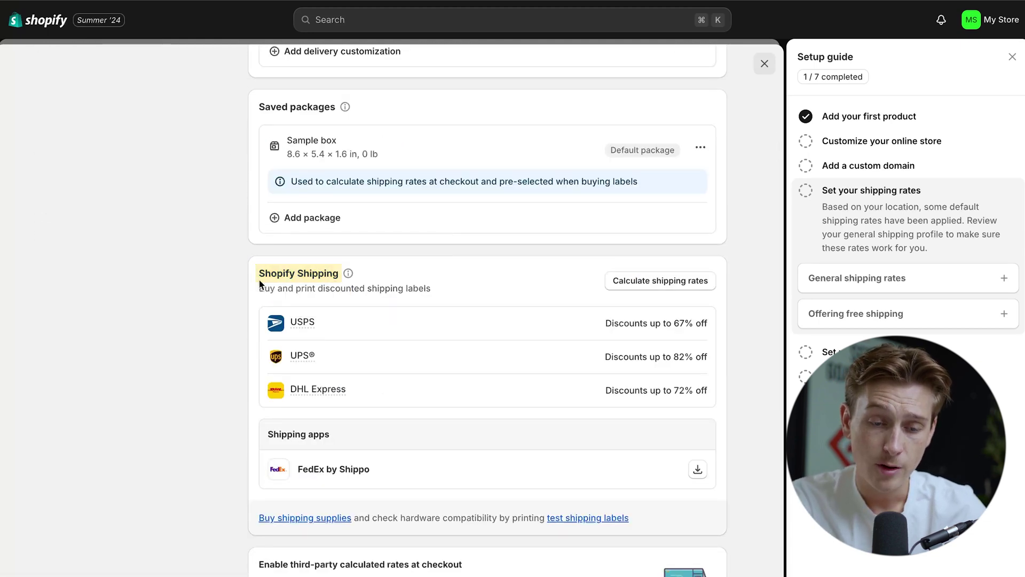
drag(259, 288, 431, 291)
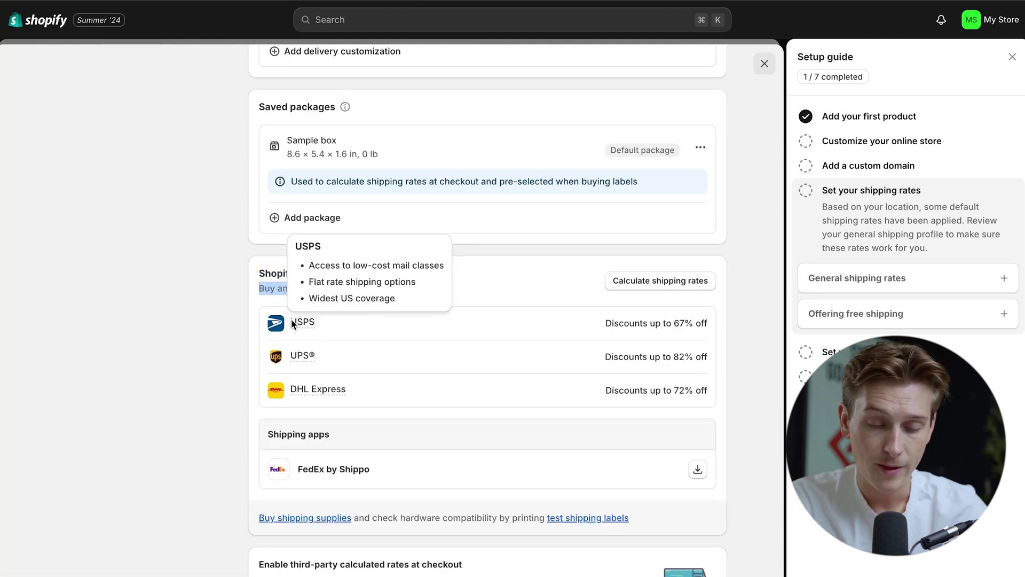
Expand 'Set up Shopify Payments' and go to the Shopify Payments settings.
mouse_move(305, 360)
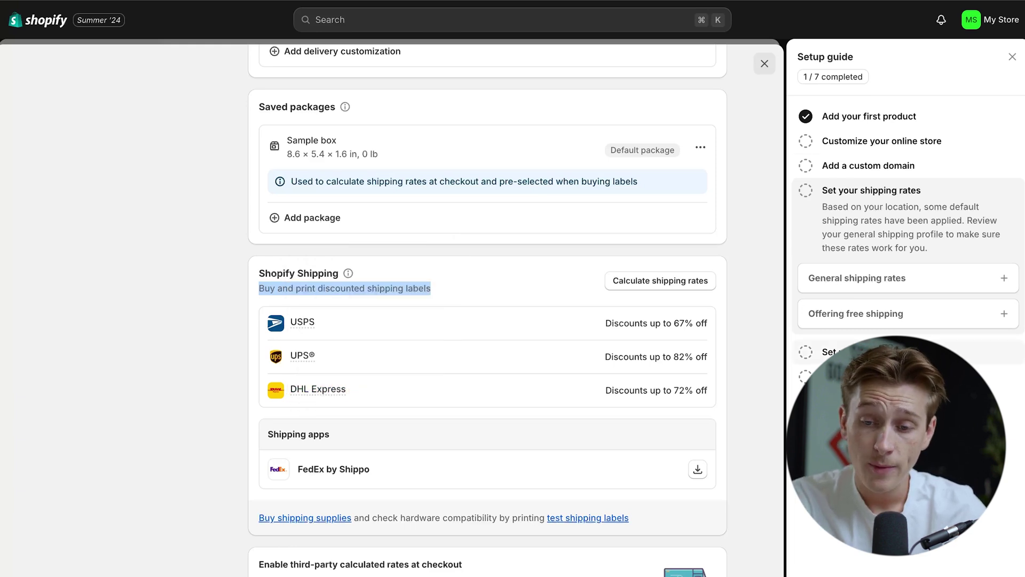
click(876, 352)
click(893, 285)
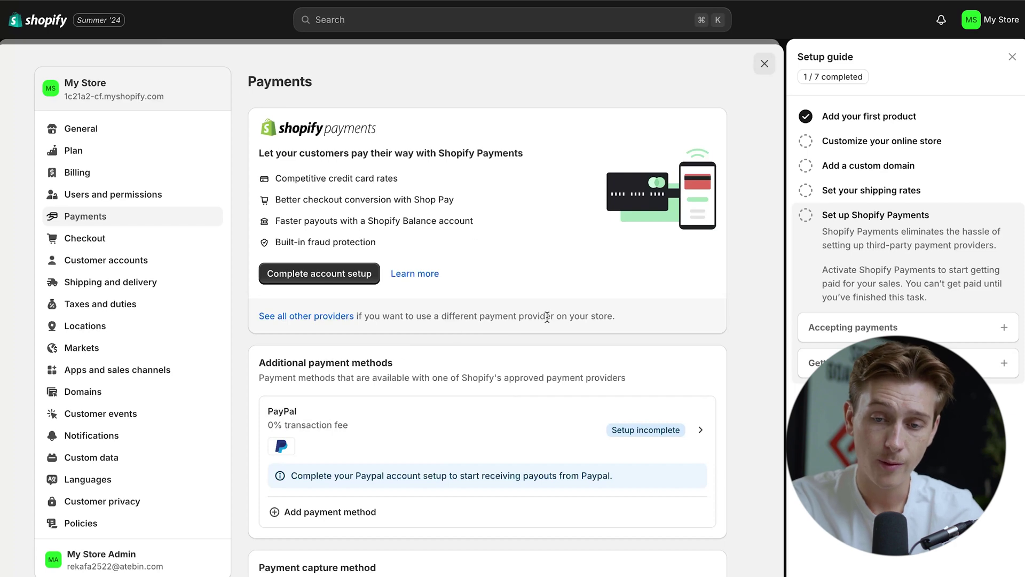
Scroll down to the Online Store Preferences homepage title and meta description fields.
scroll(342, 160, down, 1)
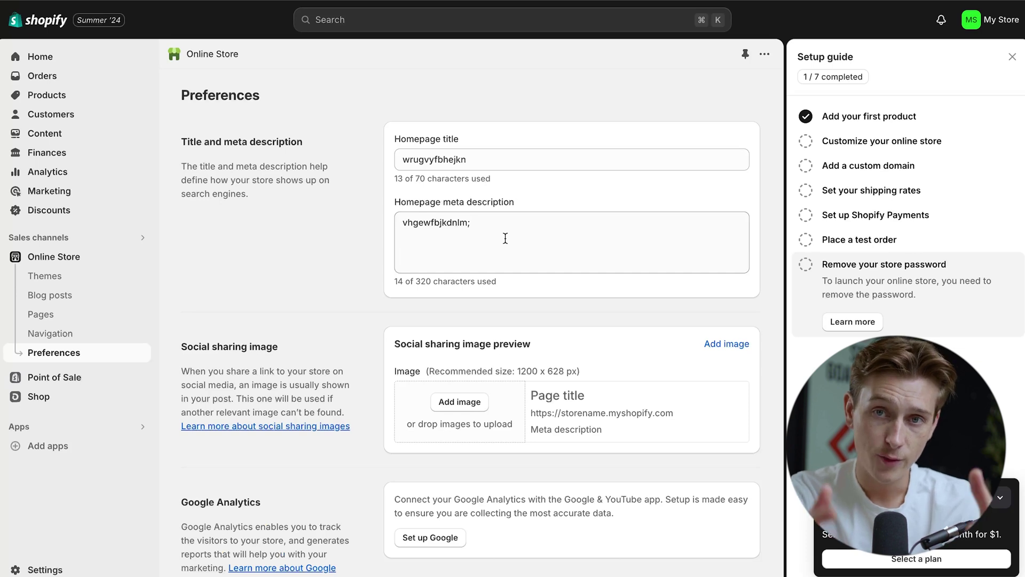
Clear the homepage title and homepage meta description fields.
click(482, 160)
key(super+a)
key(BackSpace)
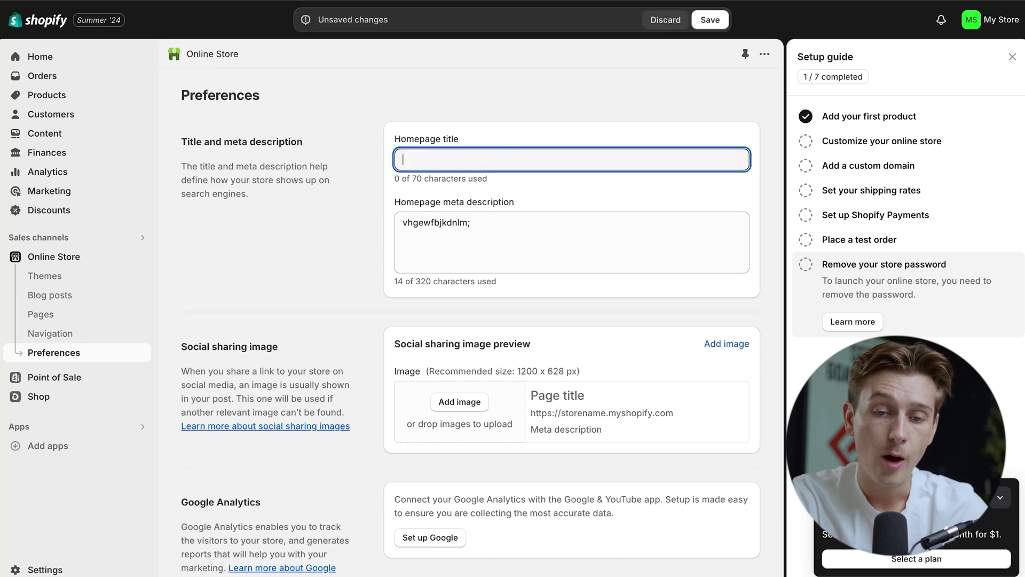
click(469, 229)
key(super+a)
key(BackSpace)
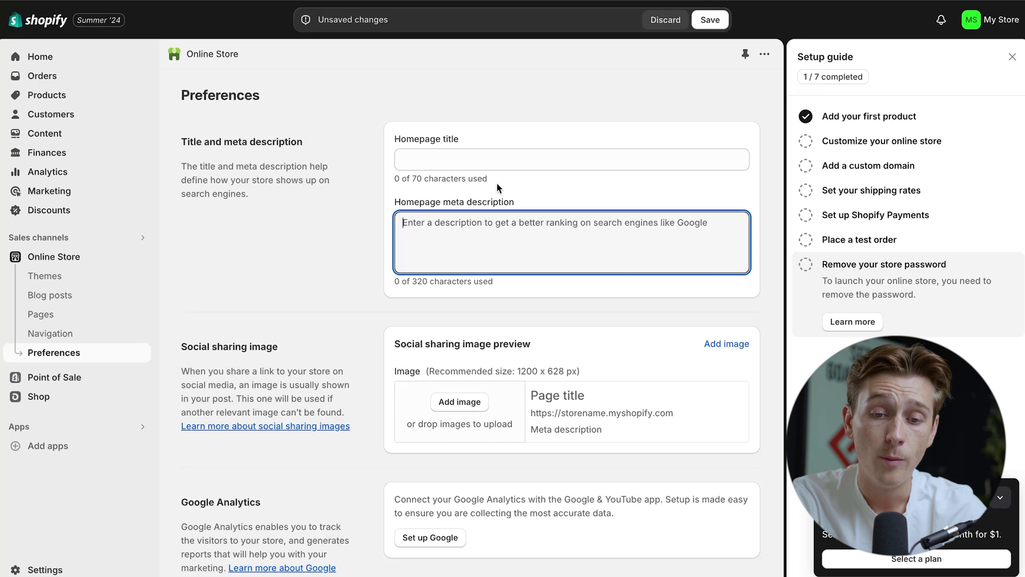
Clear the store password under Password protection.
scroll(520, 256, down, 3)
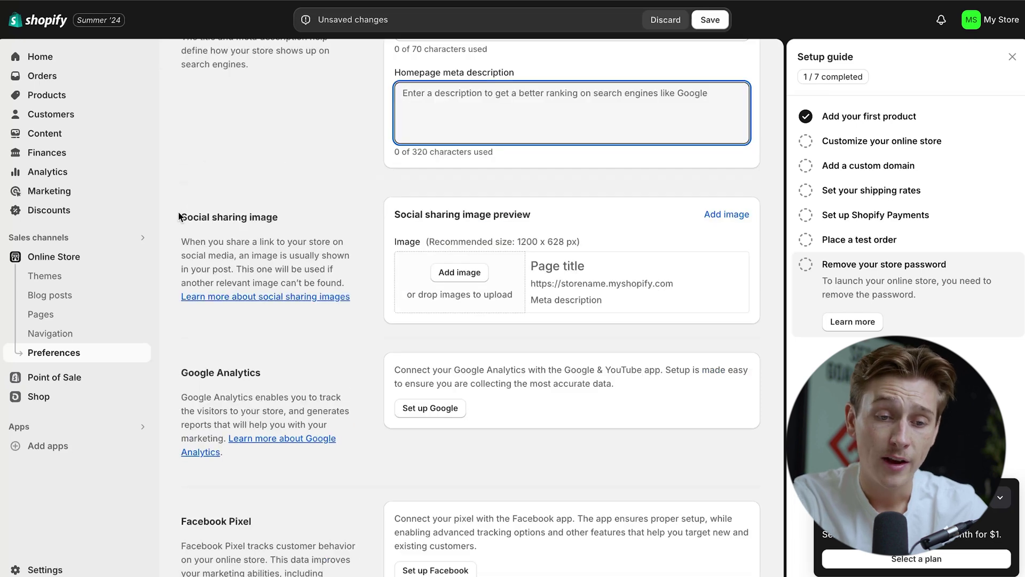
scroll(312, 307, down, 2)
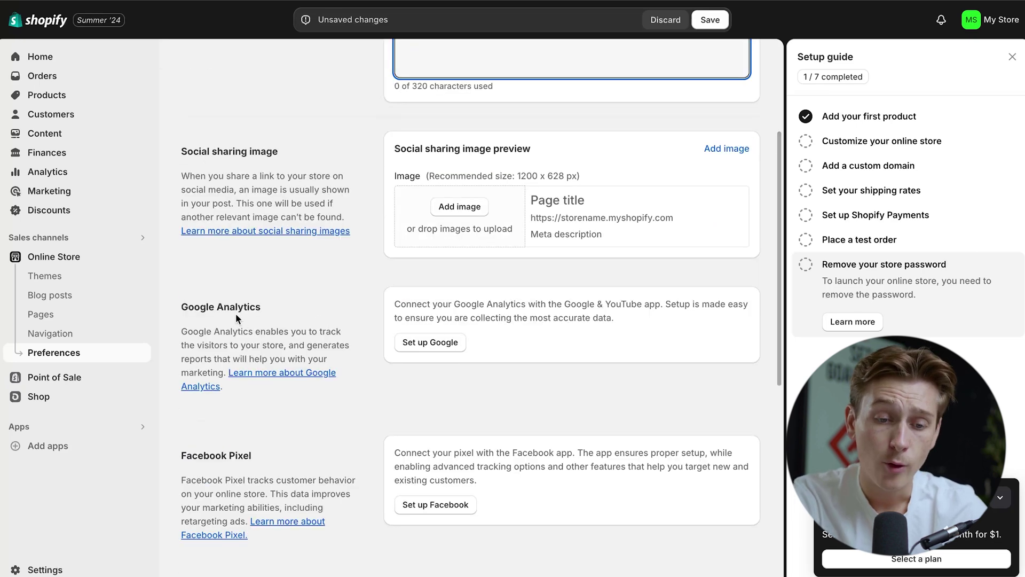
scroll(317, 337, down, 3)
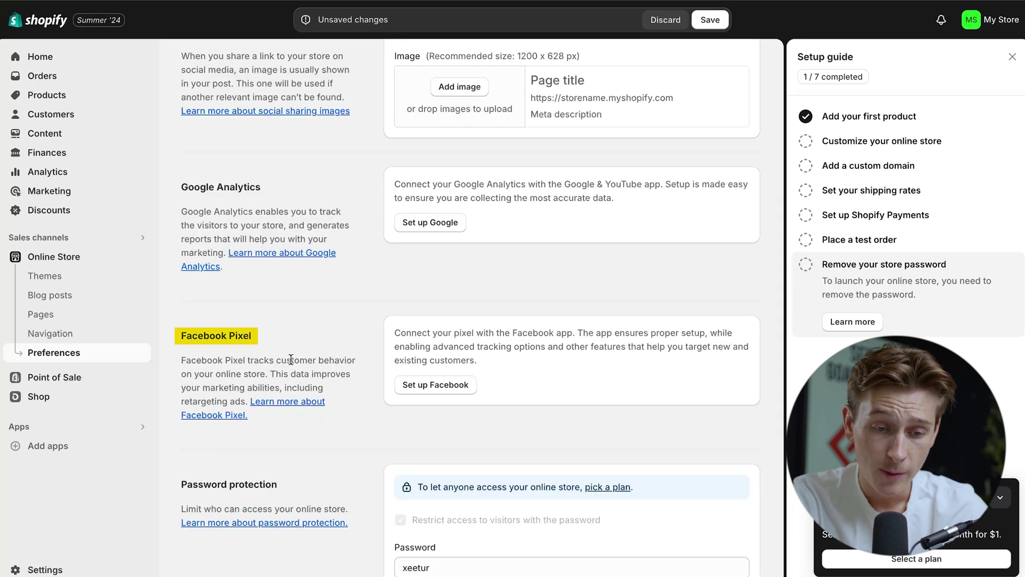
scroll(290, 359, down, 6)
click(446, 298)
key(ctrl+a)
key(BackSpace)
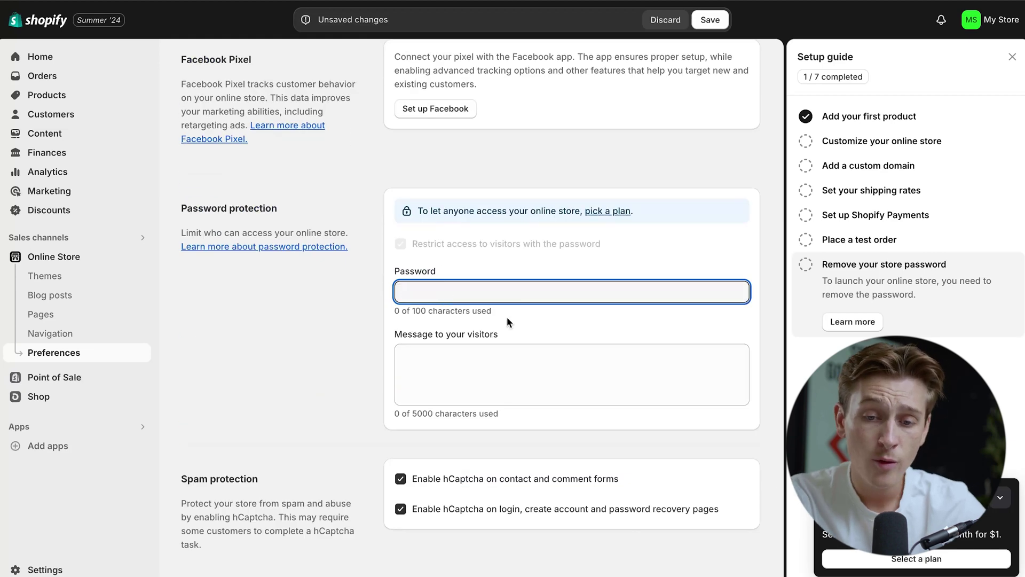